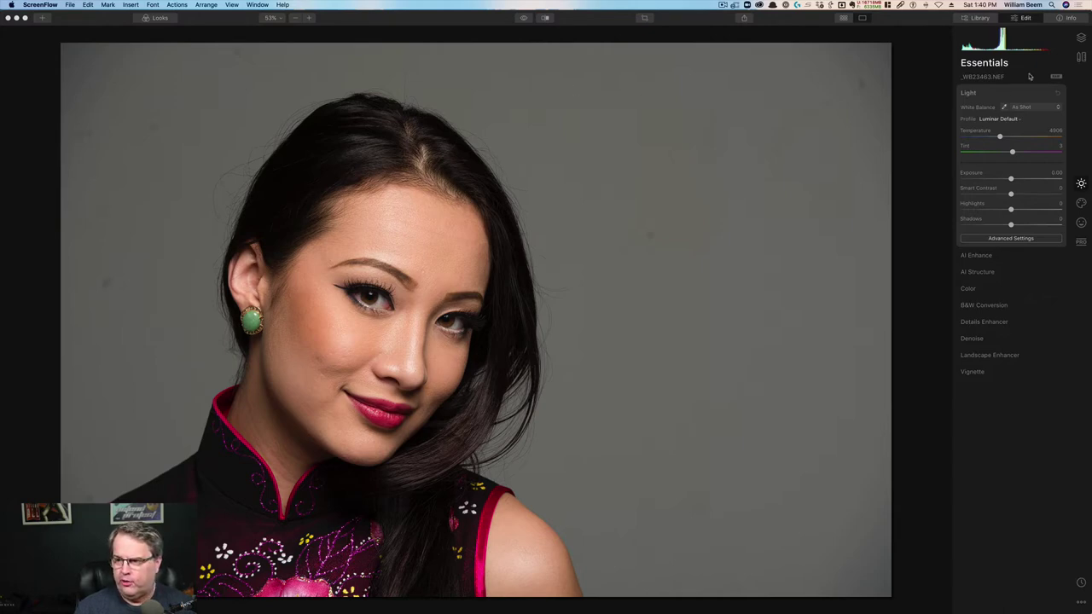
# - Bring Luminar forward and start an Erase retouch from the Canvas tools on the portrait
pyautogui.click(1082, 57)
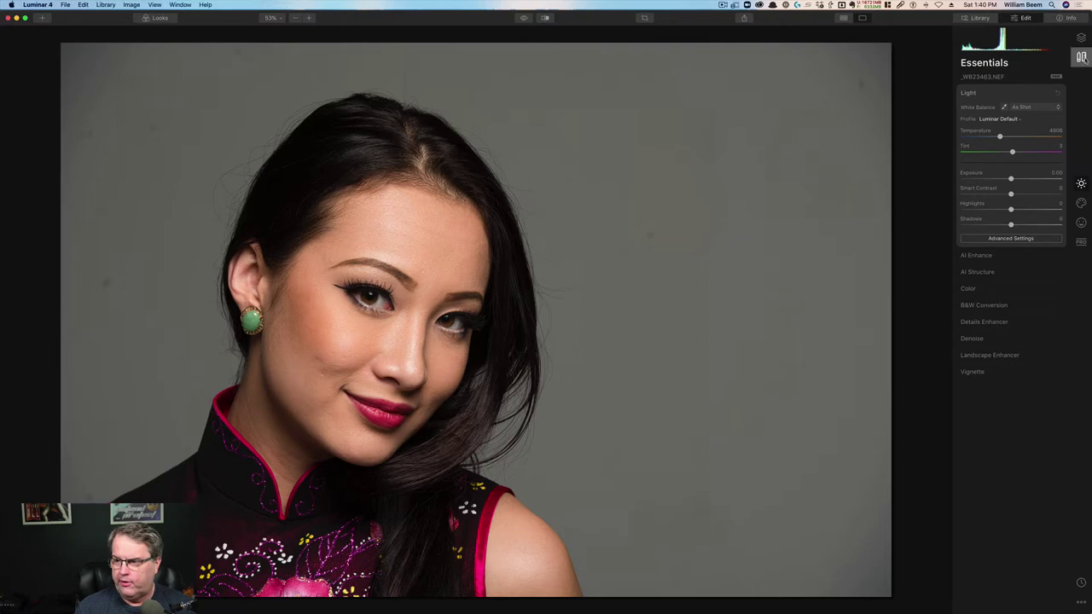
pyautogui.click(1081, 57)
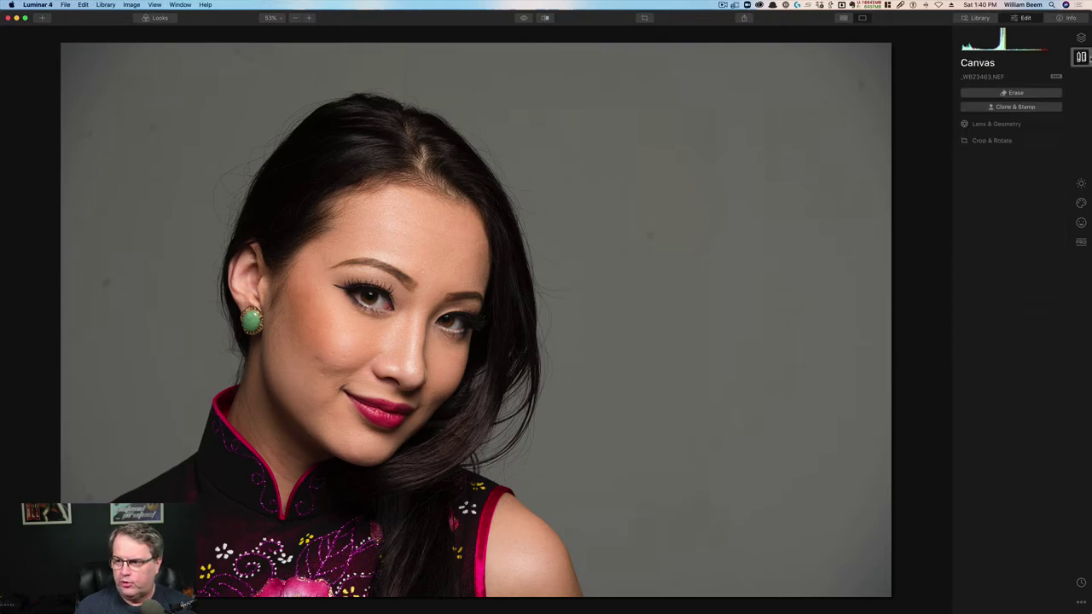
pyautogui.click(1020, 93)
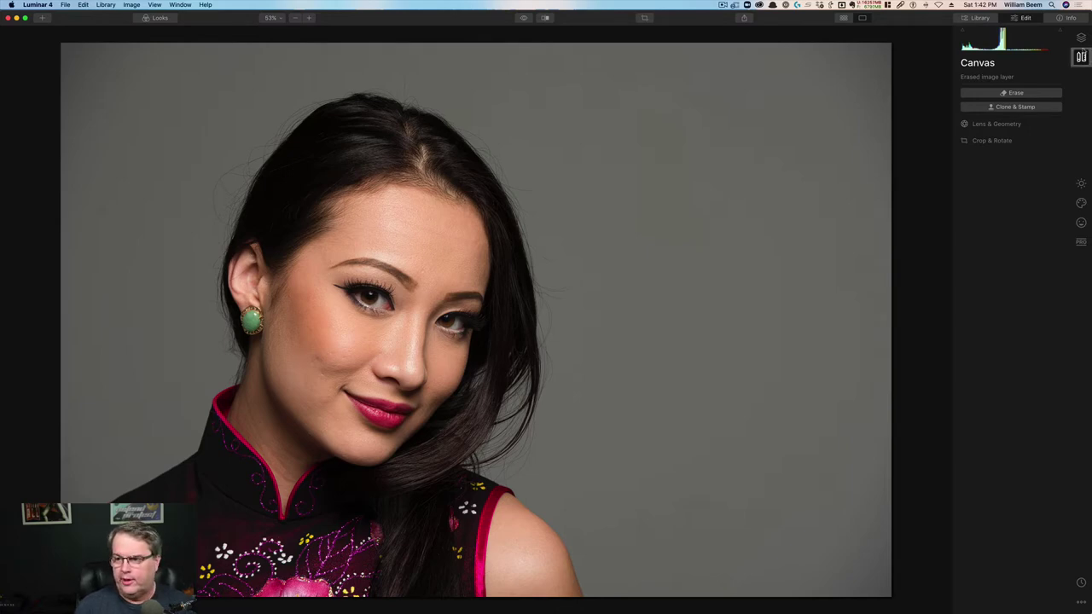
# - Show the portrait's Layers panel and bring up the add-layer options
pyautogui.click(1081, 38)
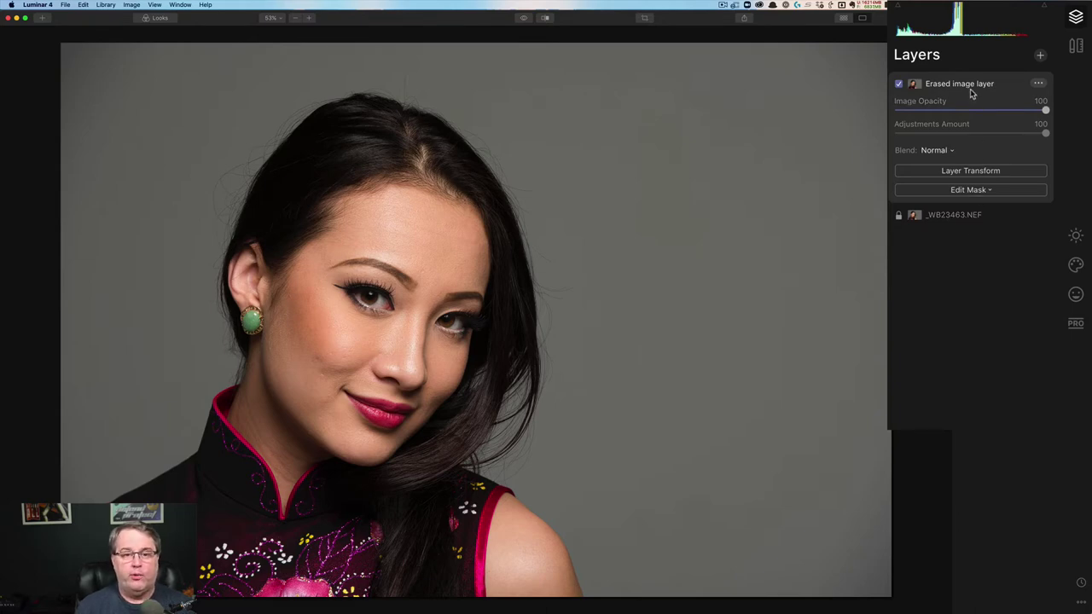
pyautogui.click(1041, 56)
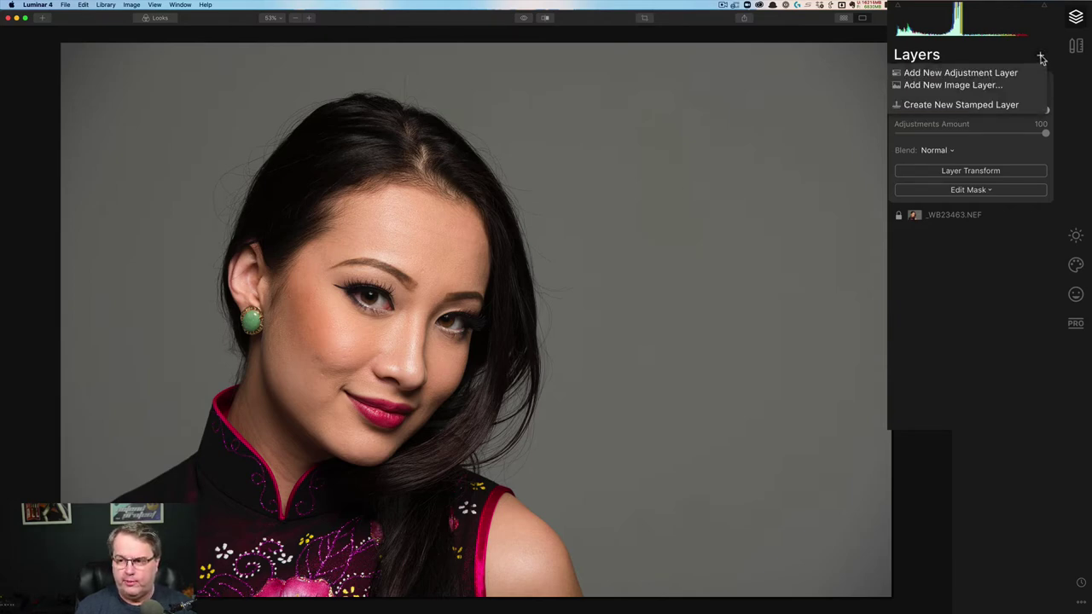
# - Load the Saffron_Fields.jpg texture as a new image layer at Normal blend, 100 opacity
pyautogui.click(1000, 88)
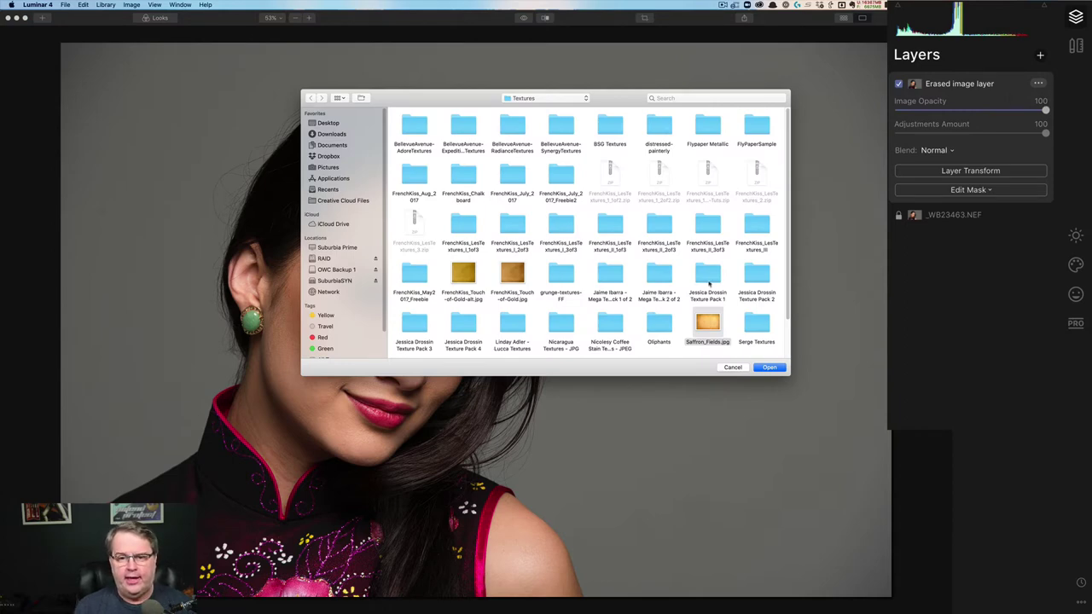
pyautogui.click(705, 324)
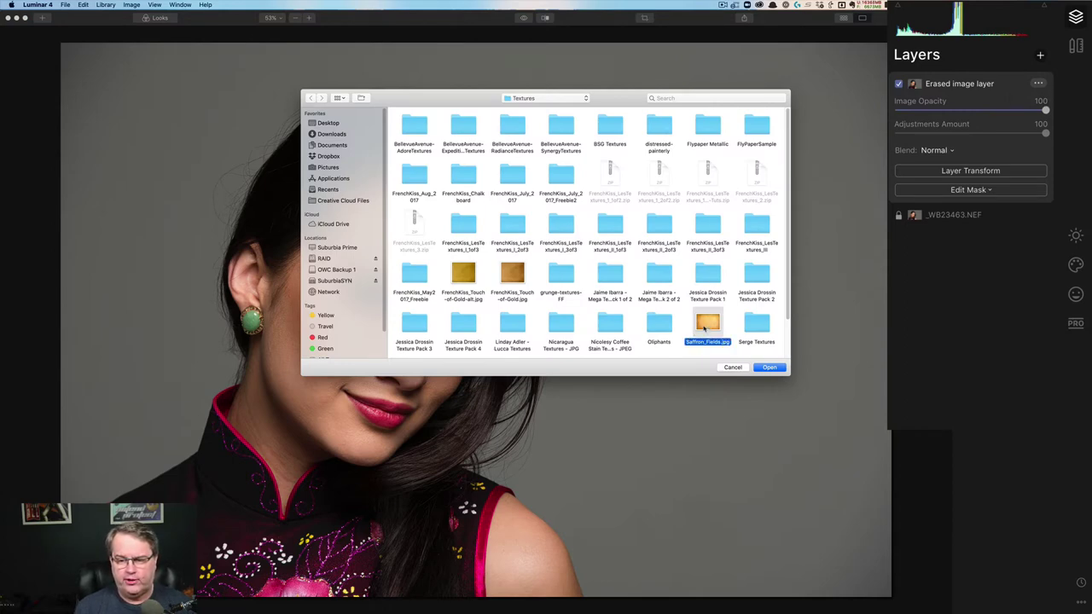
pyautogui.scroll(-2, 649, 316)
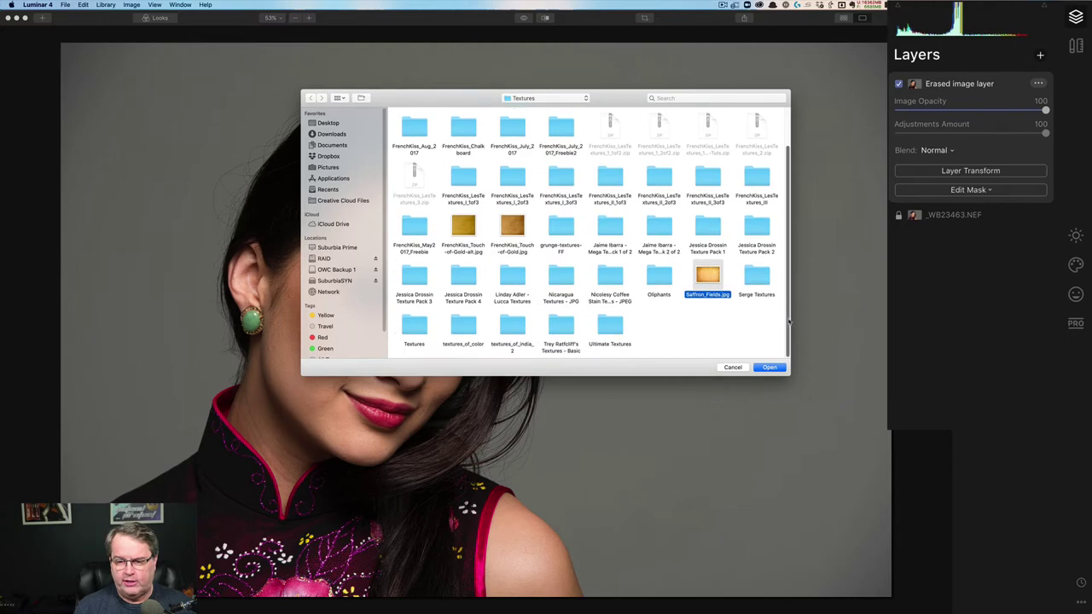
pyautogui.click(769, 367)
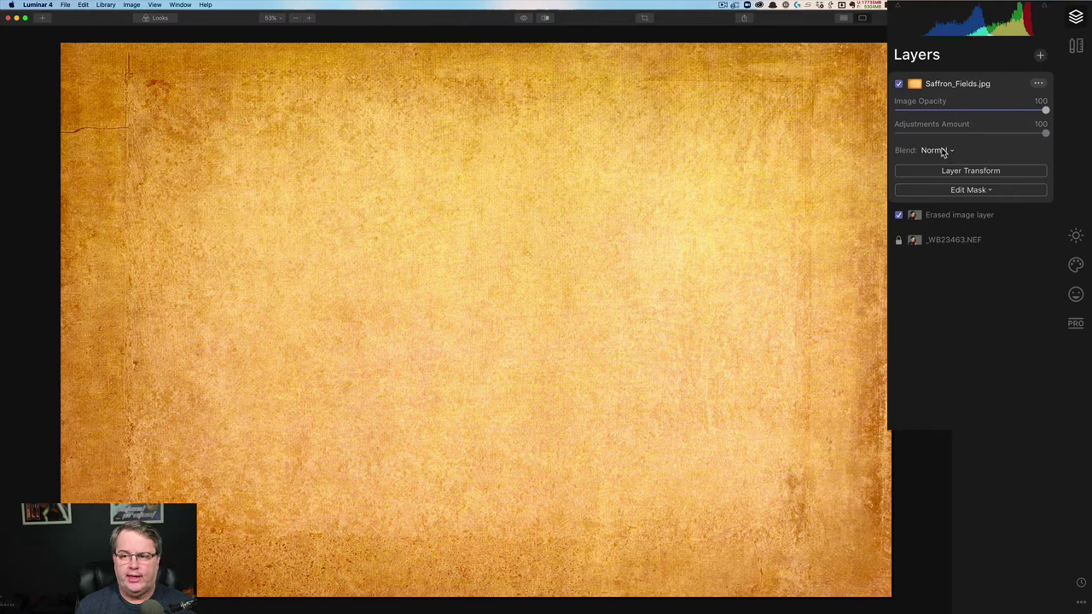
# - Keep the texture layer's blend at Normal and start a Layer Transform to rotate it 180°
pyautogui.click(945, 150)
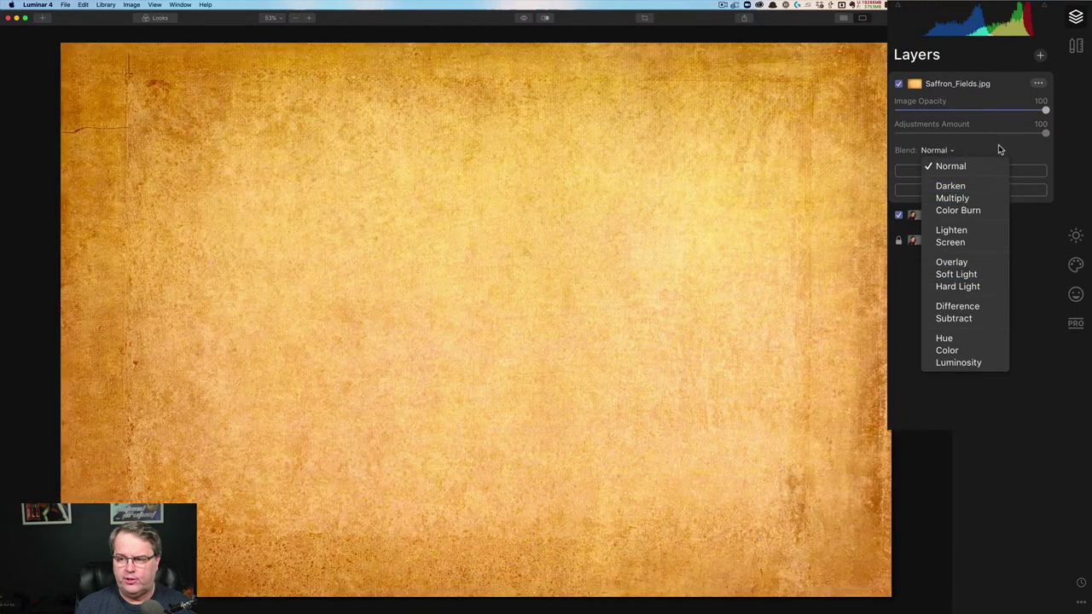
pyautogui.click(999, 144)
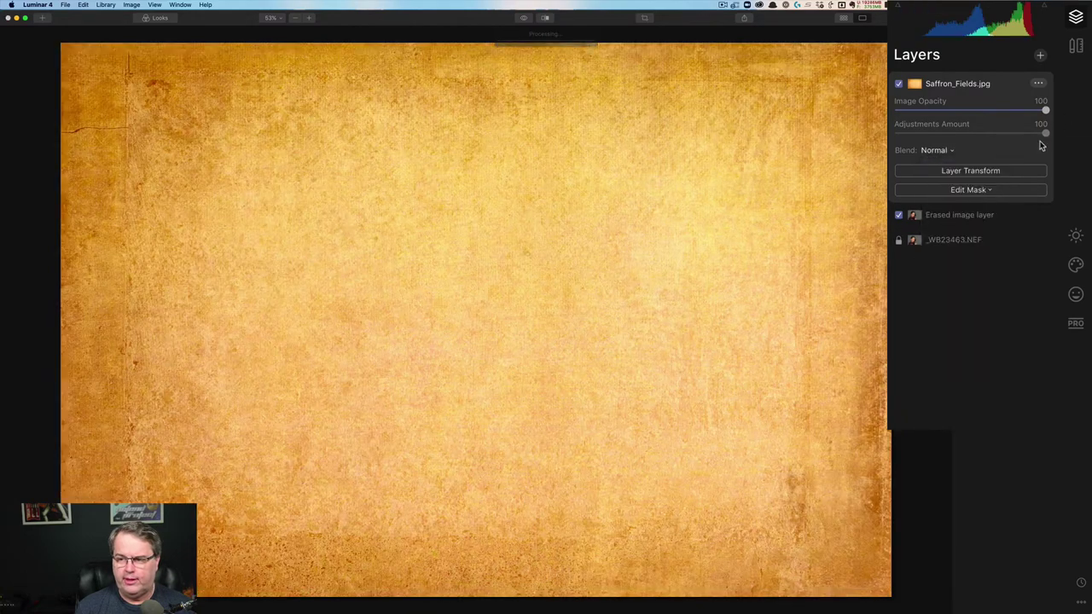
pyautogui.click(957, 173)
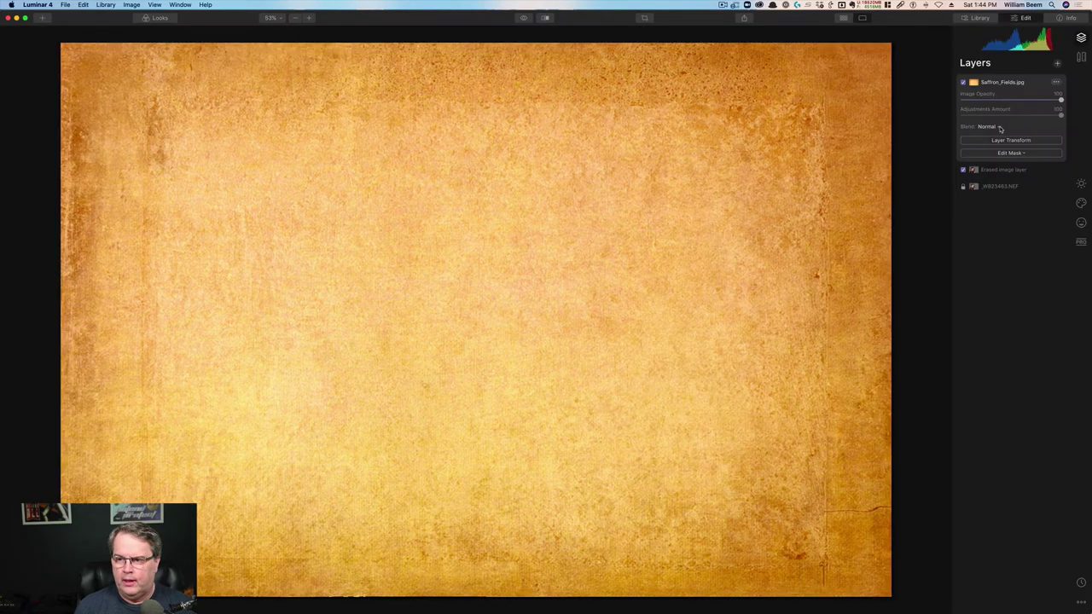
# - Set the Saffron_Fields.jpg layer's blend mode to Soft Light
pyautogui.click(998, 127)
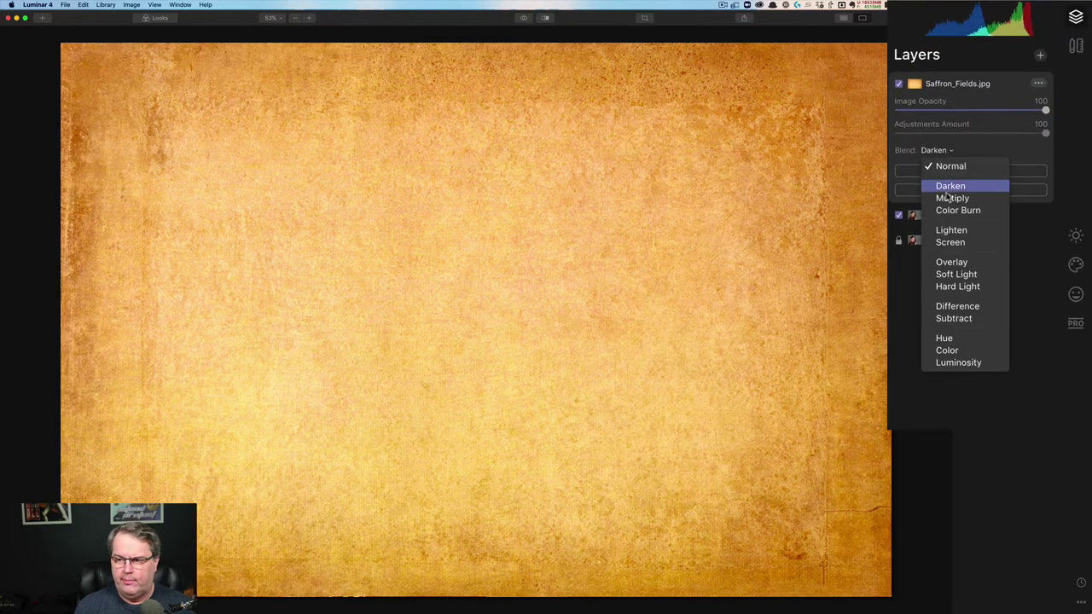
pyautogui.click(939, 275)
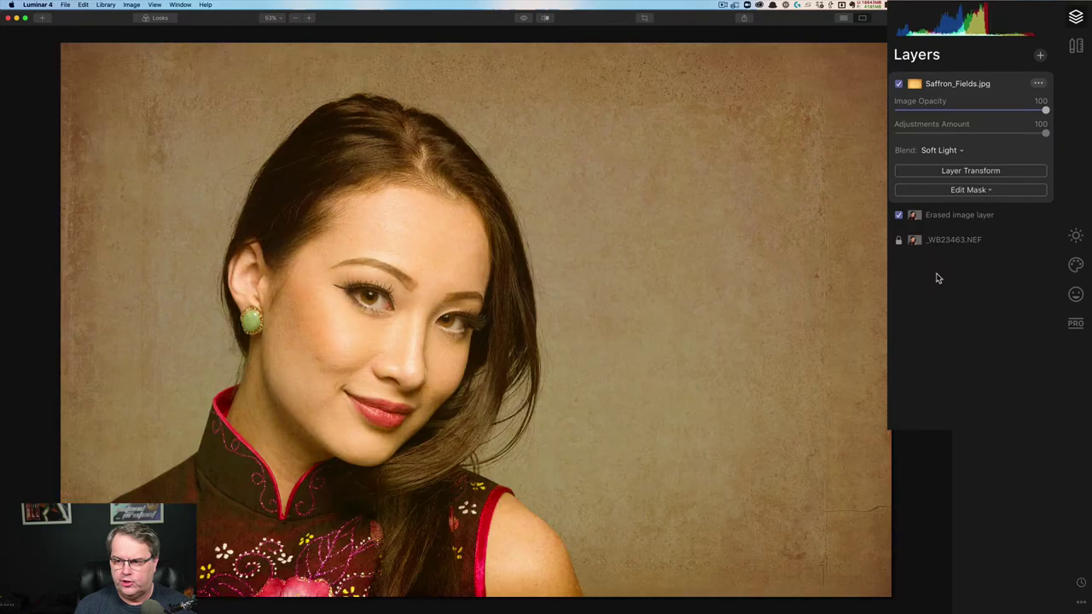
# - Brush-erase the texture layer's mask over the model's forehead, eyebrow and face with an enlarged brush
pyautogui.click(979, 190)
pyautogui.click(955, 206)
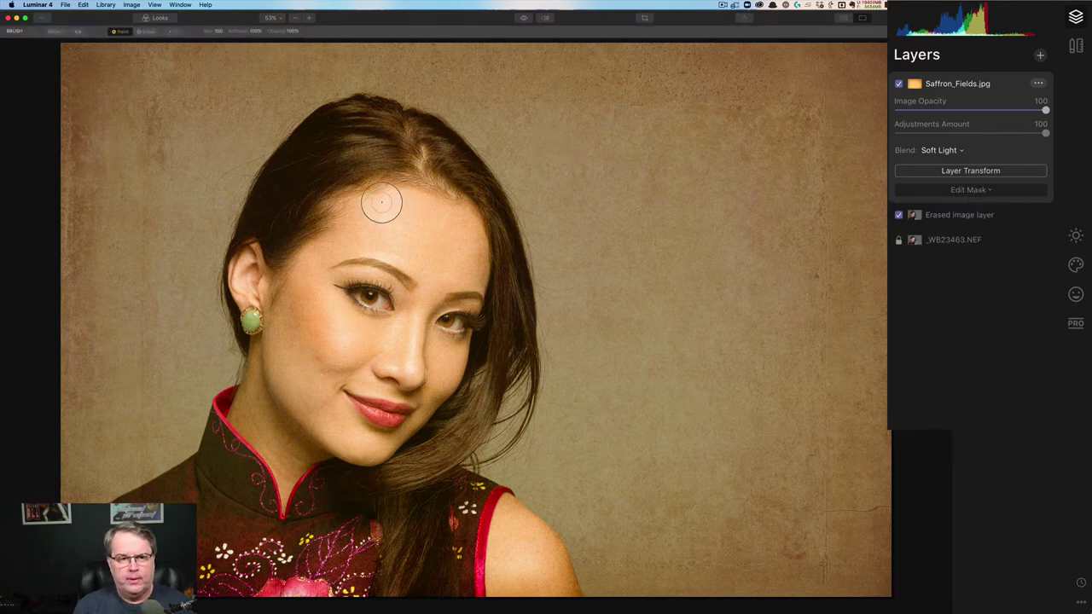
pyautogui.click(146, 31)
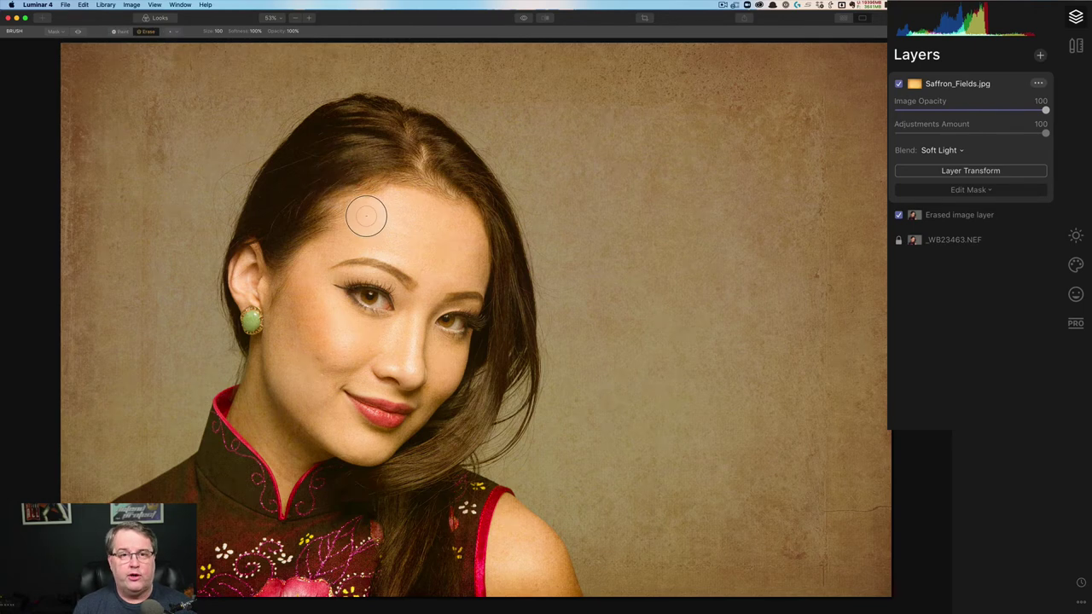
pyautogui.moveTo(366, 216)
pyautogui.mouseDown()
pyautogui.moveTo(382, 274)
pyautogui.moveTo(357, 211)
pyautogui.moveTo(367, 215)
pyautogui.moveTo(369, 163)
pyautogui.moveTo(417, 180)
pyautogui.moveTo(418, 159)
pyautogui.moveTo(435, 188)
pyautogui.mouseUp()
pyautogui.press(']')
pyautogui.press(']')
pyautogui.press(']')
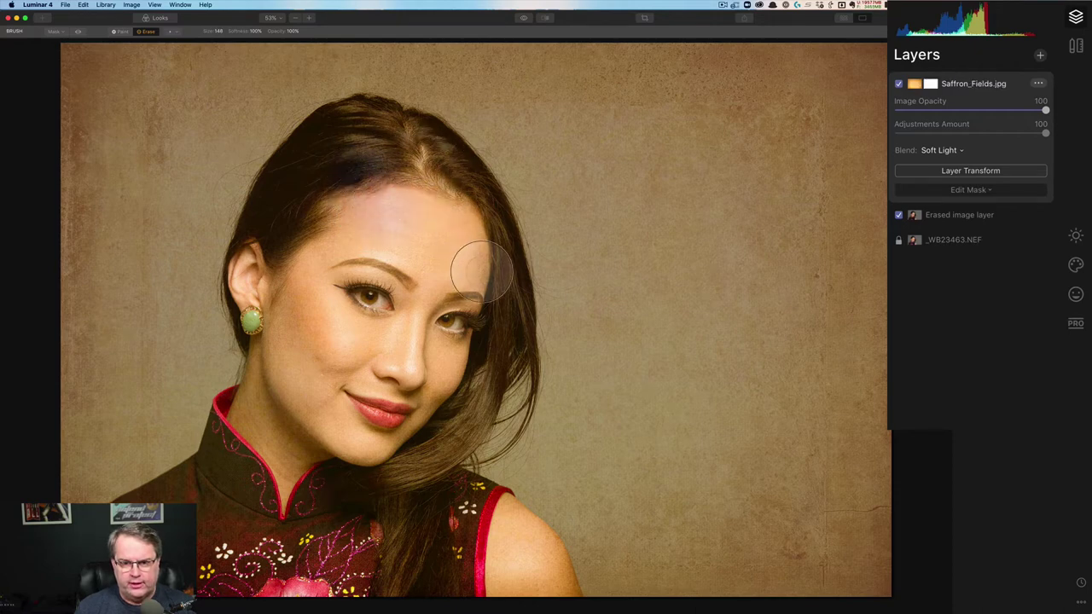
pyautogui.moveTo(482, 272)
pyautogui.mouseDown()
pyautogui.moveTo(449, 203)
pyautogui.moveTo(368, 163)
pyautogui.moveTo(294, 327)
pyautogui.moveTo(281, 302)
pyautogui.moveTo(293, 428)
pyautogui.moveTo(319, 239)
pyautogui.moveTo(346, 302)
pyautogui.moveTo(369, 261)
pyautogui.moveTo(413, 239)
pyautogui.moveTo(451, 268)
pyautogui.moveTo(468, 342)
pyautogui.moveTo(443, 347)
pyautogui.moveTo(394, 442)
pyautogui.moveTo(453, 411)
pyautogui.moveTo(424, 453)
pyautogui.moveTo(455, 420)
pyautogui.moveTo(440, 309)
pyautogui.moveTo(348, 398)
pyautogui.moveTo(285, 342)
pyautogui.moveTo(253, 476)
pyautogui.moveTo(243, 465)
pyautogui.moveTo(342, 442)
pyautogui.moveTo(331, 452)
pyautogui.moveTo(370, 499)
pyautogui.moveTo(433, 547)
pyautogui.moveTo(483, 576)
pyautogui.moveTo(532, 580)
pyautogui.moveTo(508, 553)
pyautogui.moveTo(385, 481)
pyautogui.moveTo(428, 562)
pyautogui.moveTo(409, 600)
pyautogui.moveTo(367, 573)
pyautogui.moveTo(384, 516)
pyautogui.moveTo(327, 556)
pyautogui.moveTo(274, 432)
pyautogui.moveTo(227, 501)
pyautogui.mouseUp()
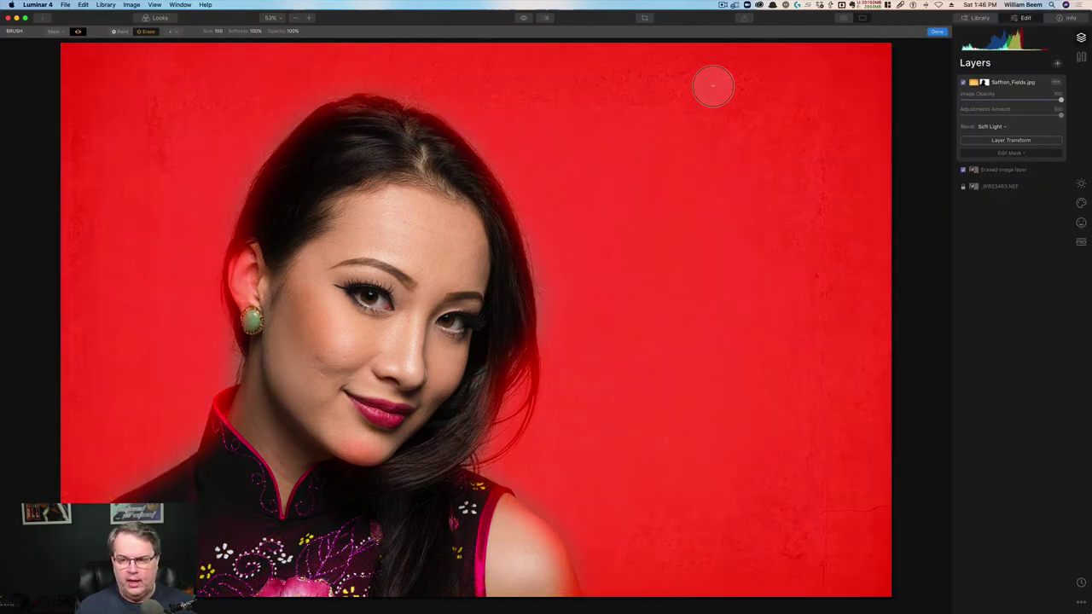
pyautogui.click(938, 33)
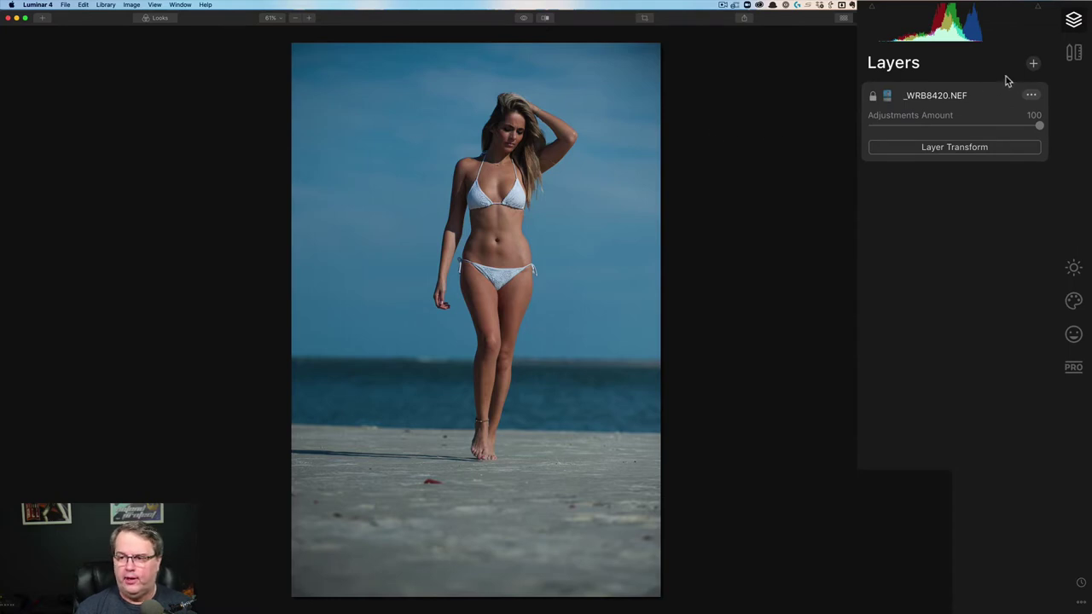
# - Add Adjustment Layer 1 to the beach photo and inspect its AI Sky Replacement settings
pyautogui.click(1033, 65)
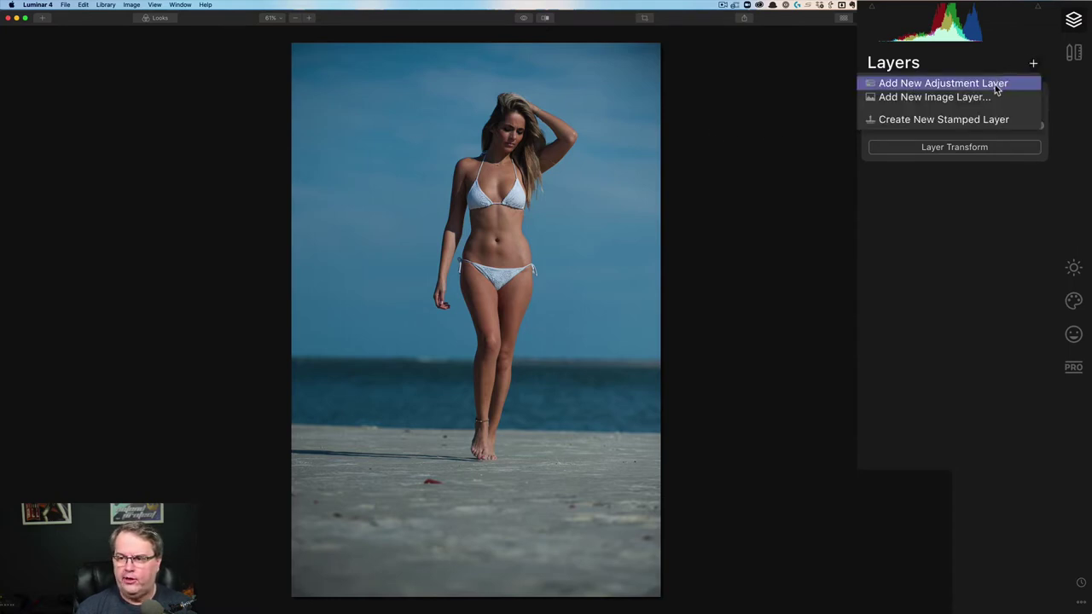
pyautogui.click(995, 82)
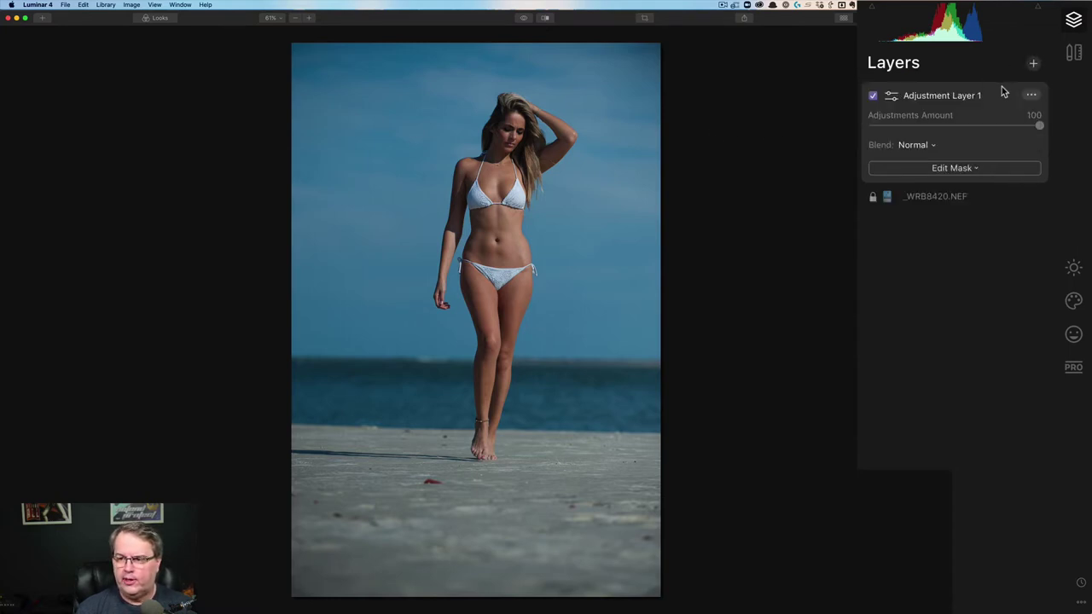
pyautogui.click(1074, 300)
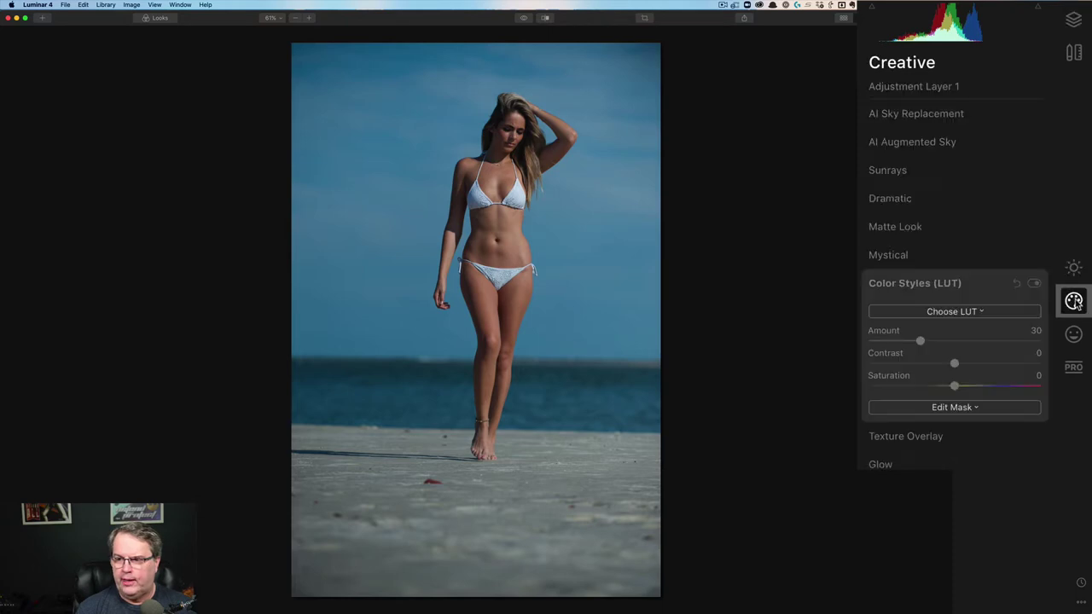
pyautogui.click(927, 114)
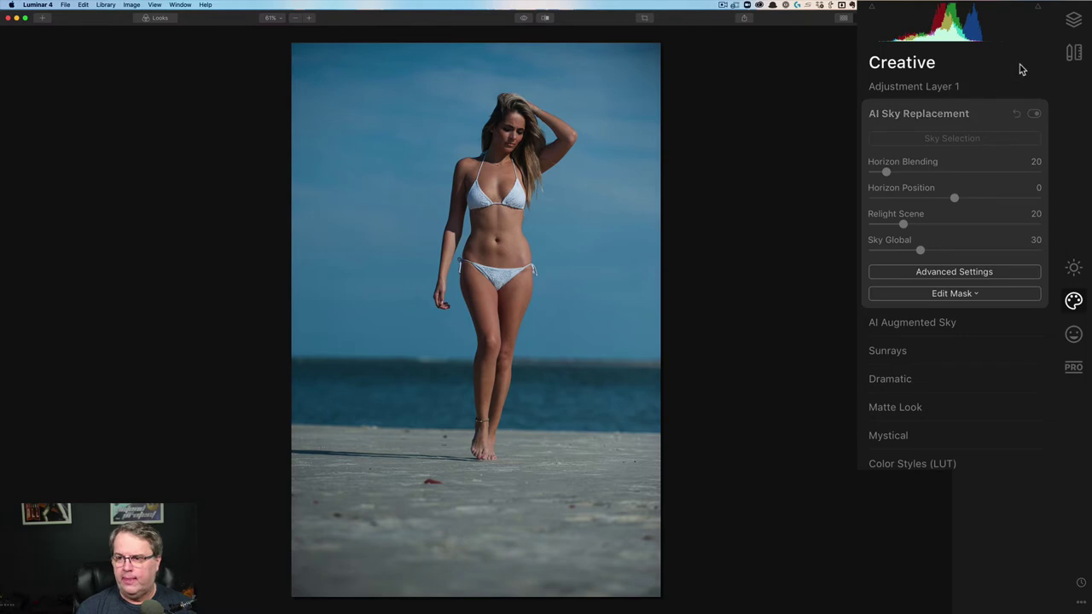
pyautogui.click(1073, 19)
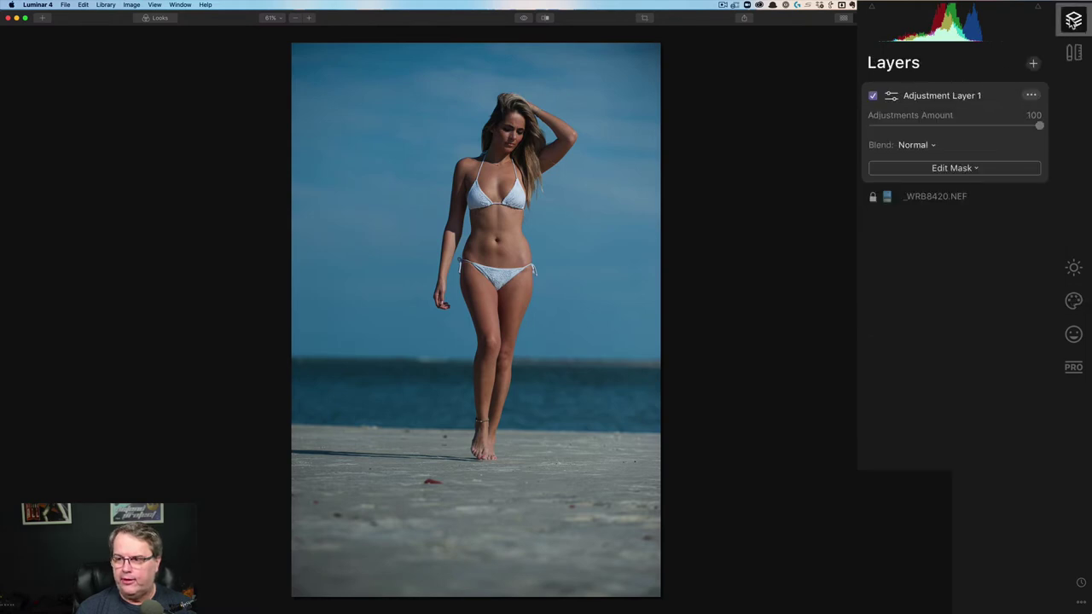
# - Replace the sky on the base _WRB8420.NEF layer with Blue Sky 5
pyautogui.click(956, 196)
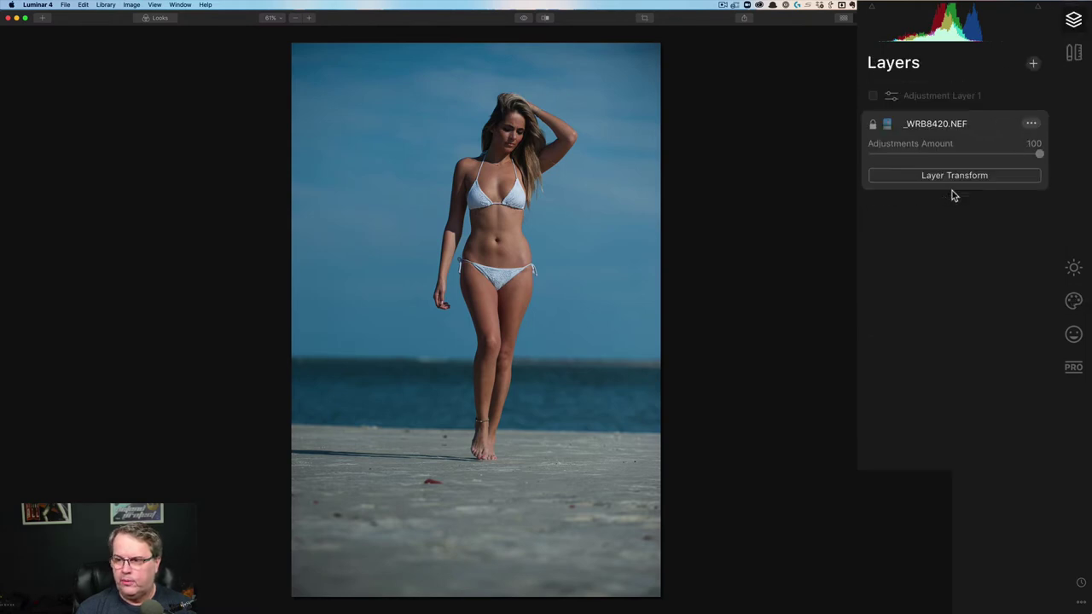
pyautogui.click(1073, 299)
pyautogui.click(939, 139)
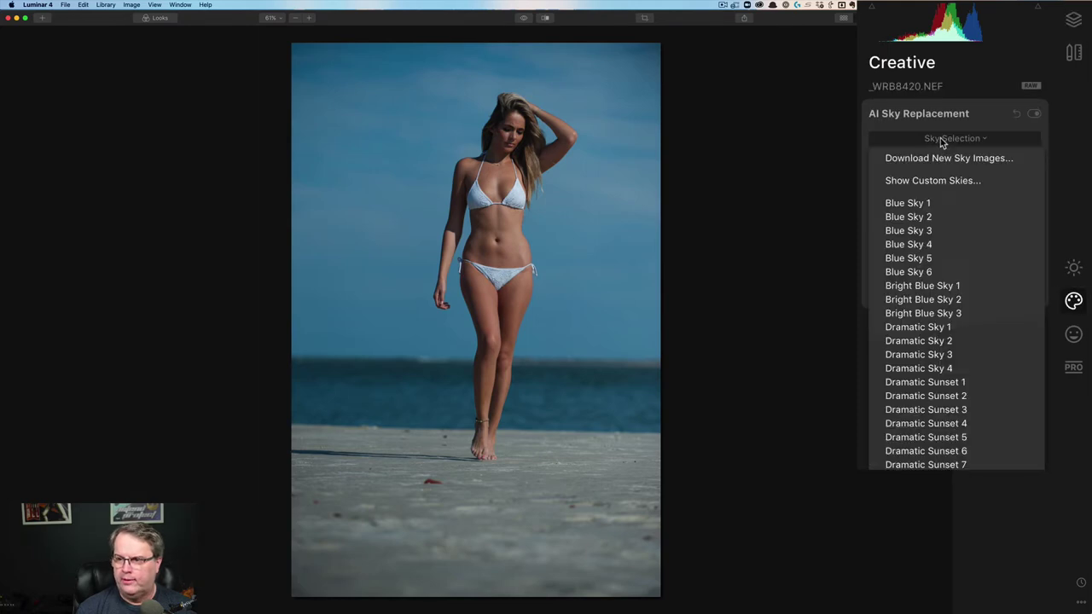
pyautogui.click(932, 257)
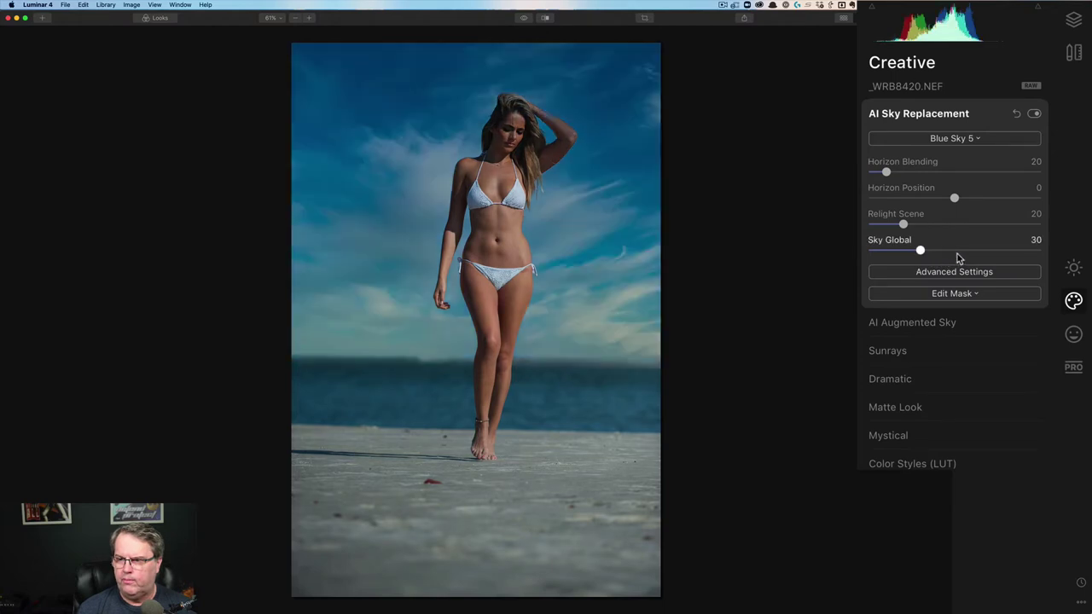
# - Raise AI Accent to 52 in AI Enhance and show the layer list again
pyautogui.click(1075, 266)
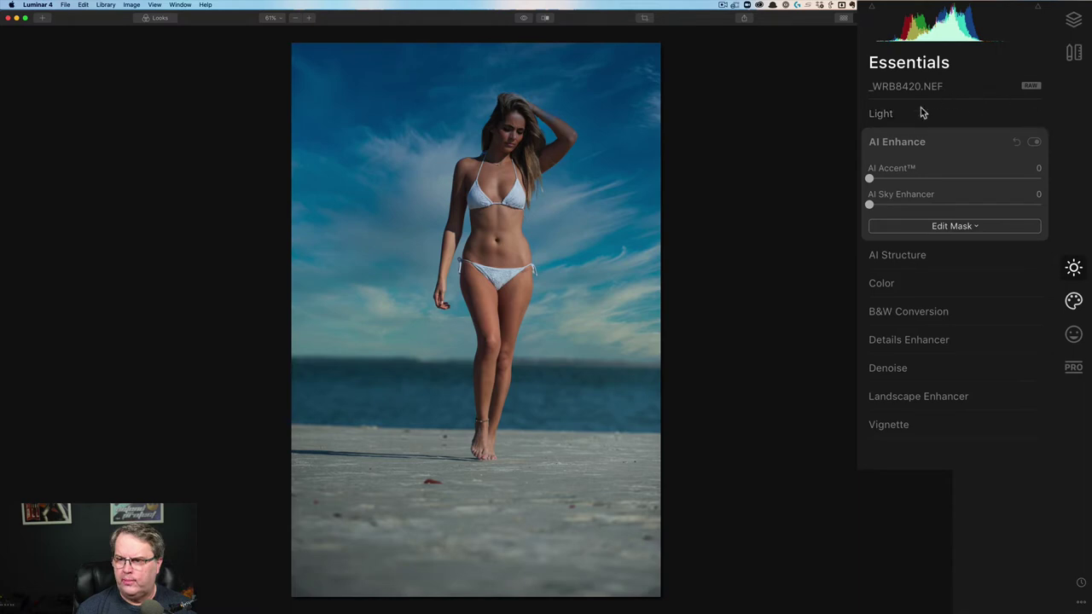
pyautogui.moveTo(870, 180); pyautogui.dragTo(958, 179)
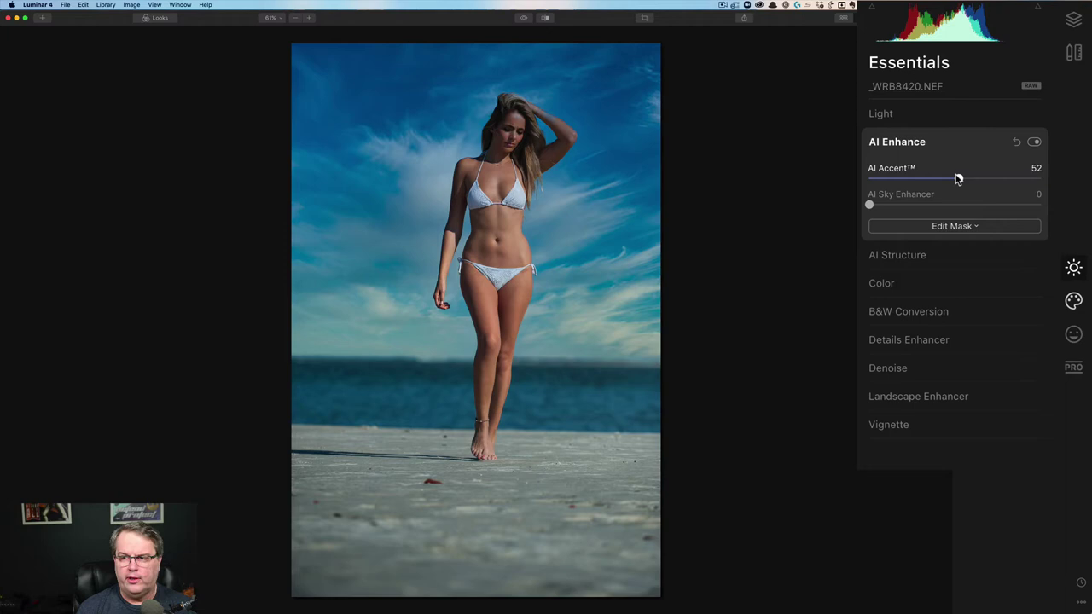
pyautogui.click(1082, 27)
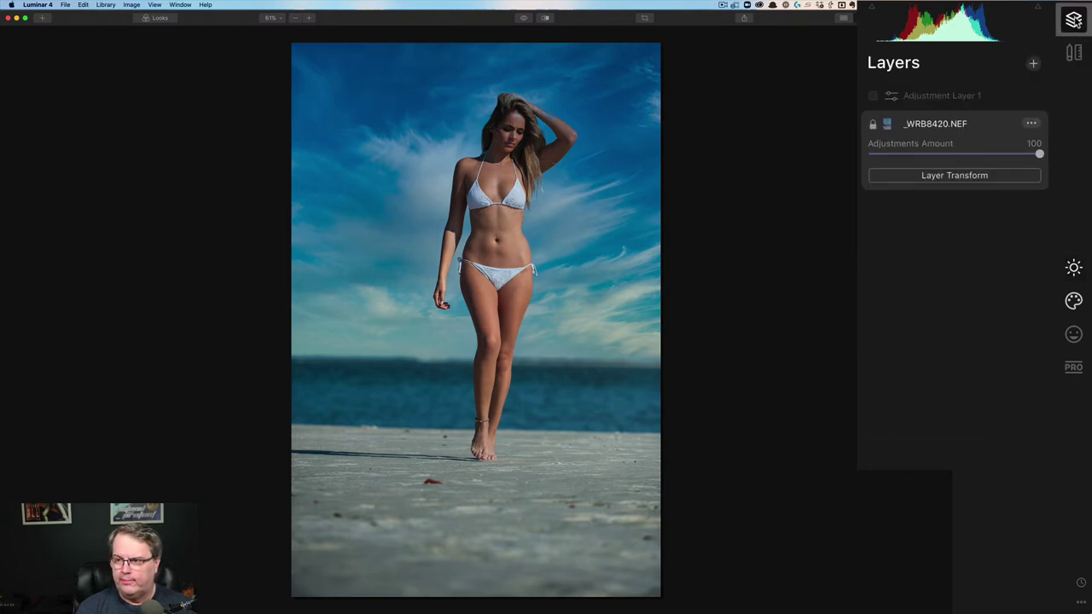
# - Give Adjustment Layer 1 a Luminosity mask
pyautogui.click(943, 95)
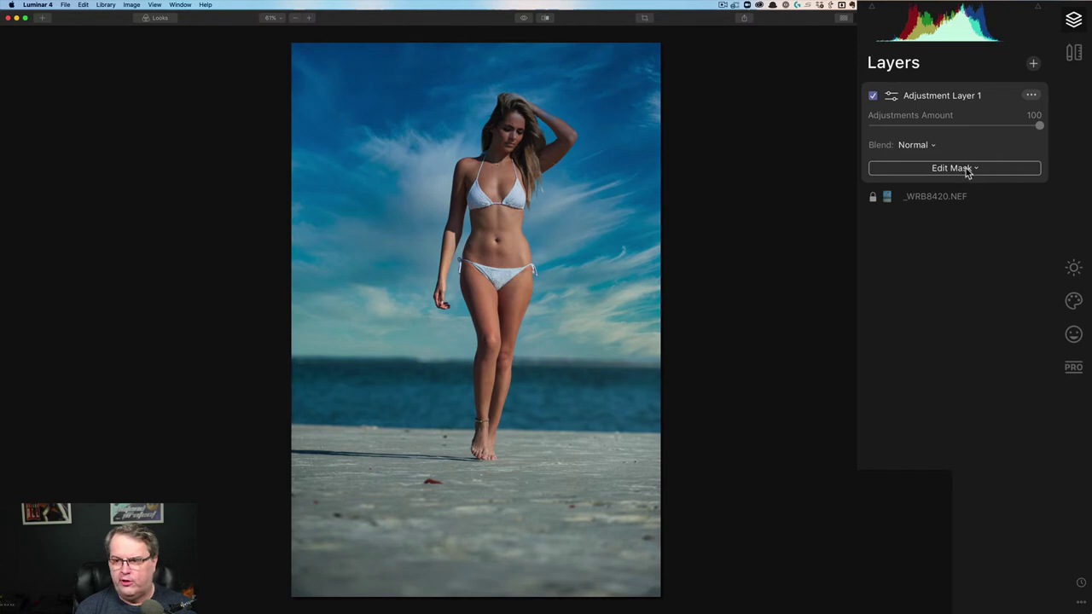
pyautogui.click(969, 169)
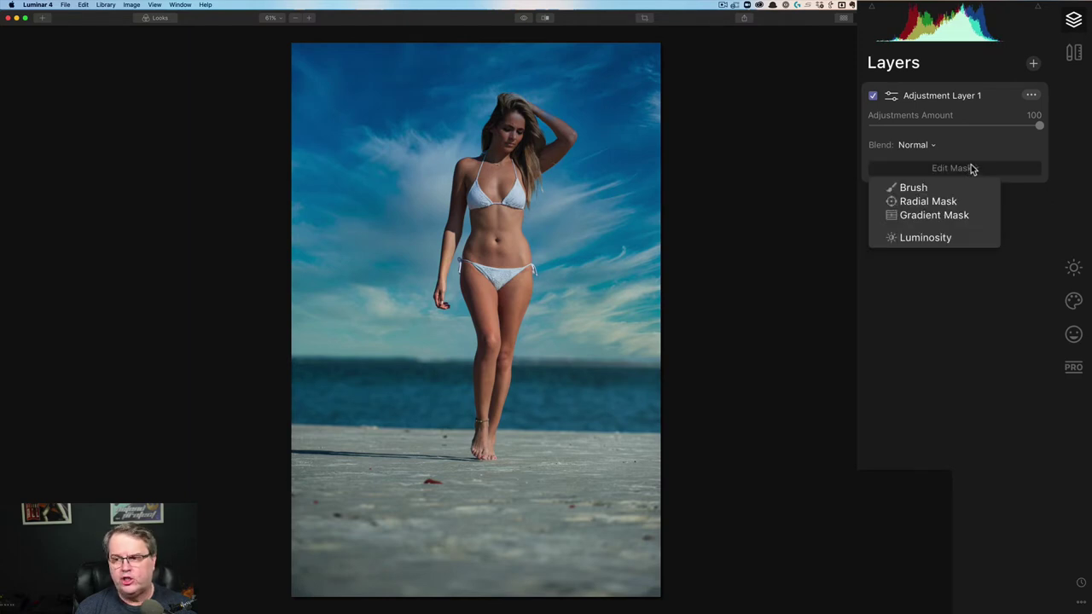
pyautogui.click(926, 241)
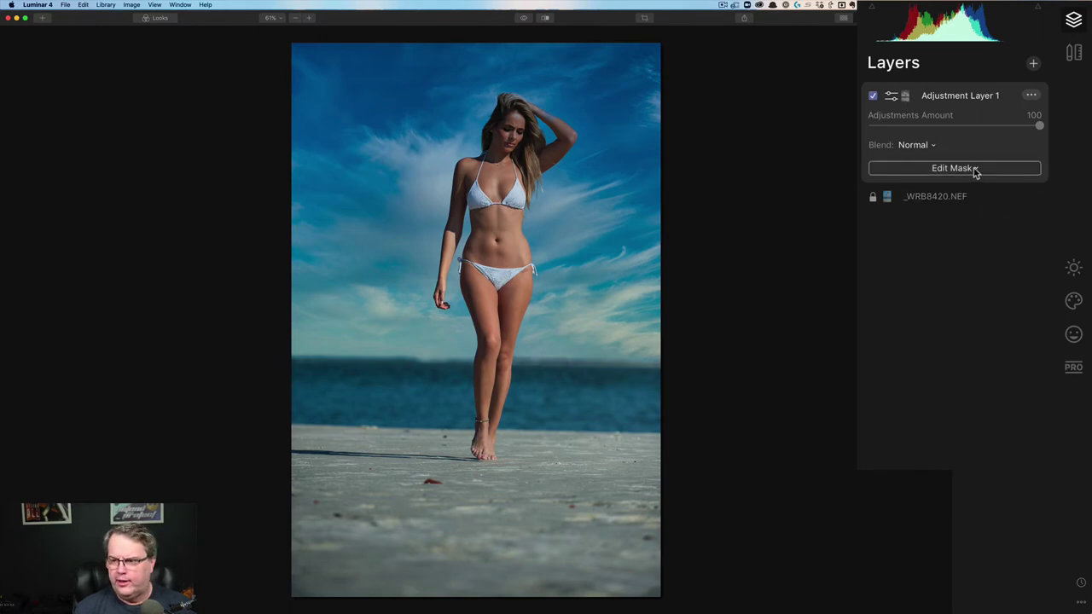
# - Switch the mask to brush editing and toggle the red mask overlay on, then off
pyautogui.click(975, 169)
pyautogui.click(941, 191)
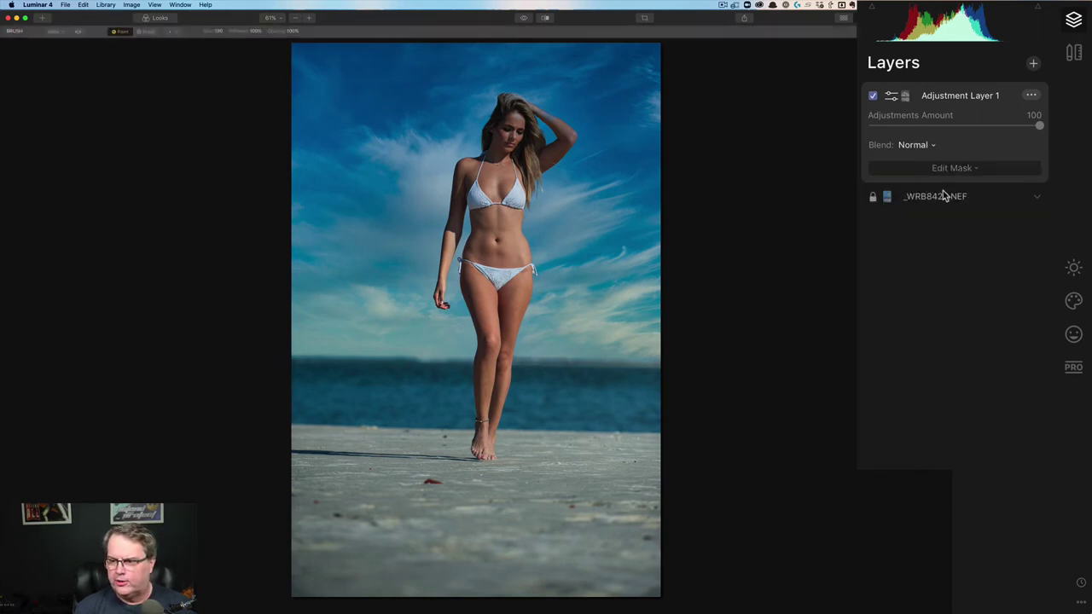
pyautogui.click(78, 32)
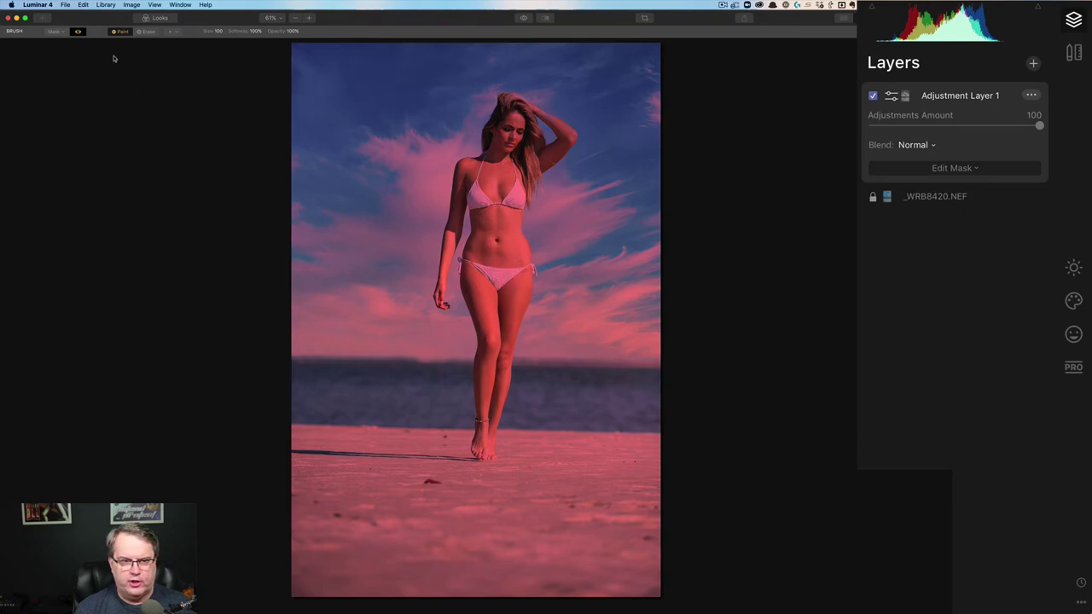
pyautogui.click(55, 31)
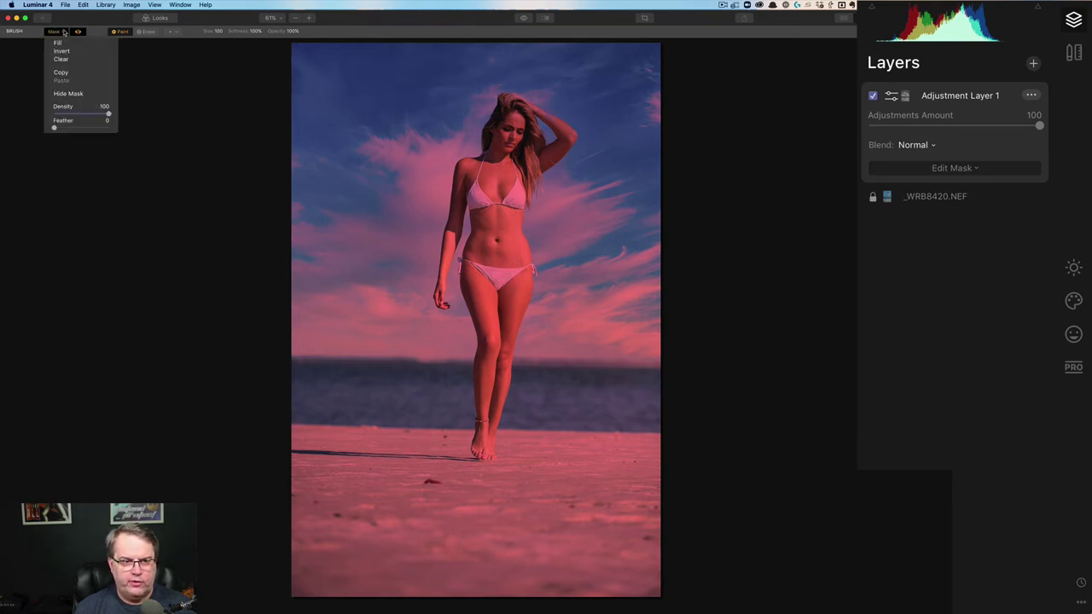
pyautogui.click(97, 32)
pyautogui.click(79, 33)
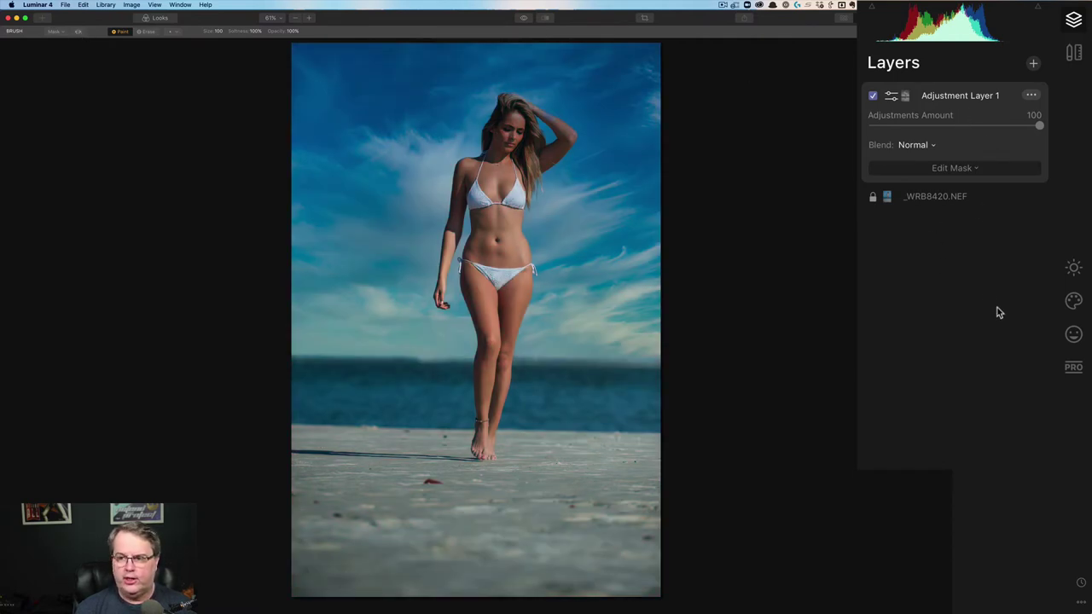
# - In Color Enhancer's highlight Color Balance, set Cyan-Red 14, Magenta-Green 6 and Yellow-Blue -63
pyautogui.click(1076, 305)
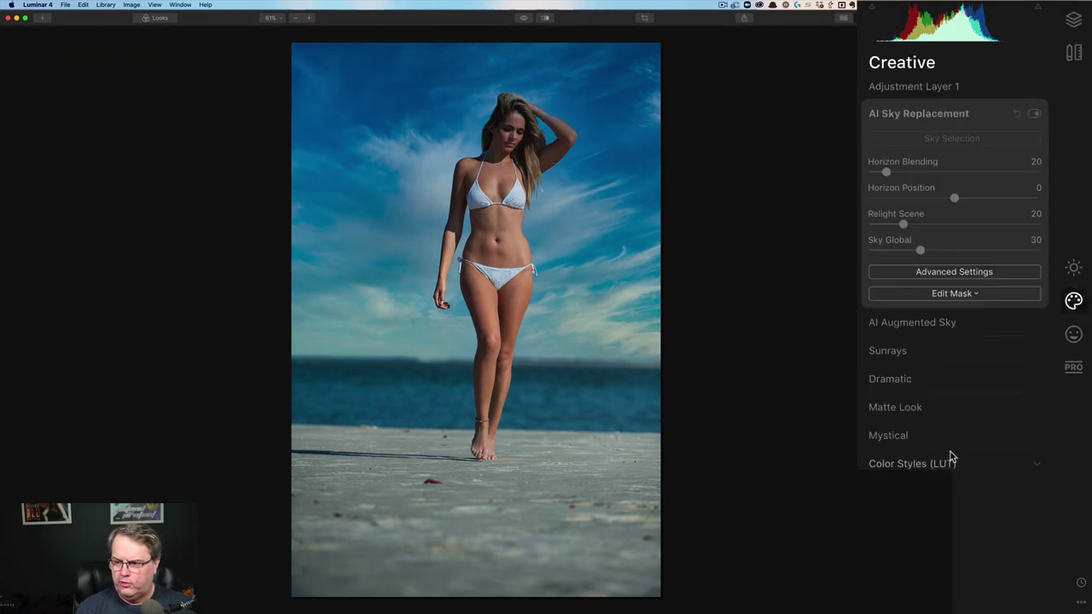
pyautogui.click(1075, 367)
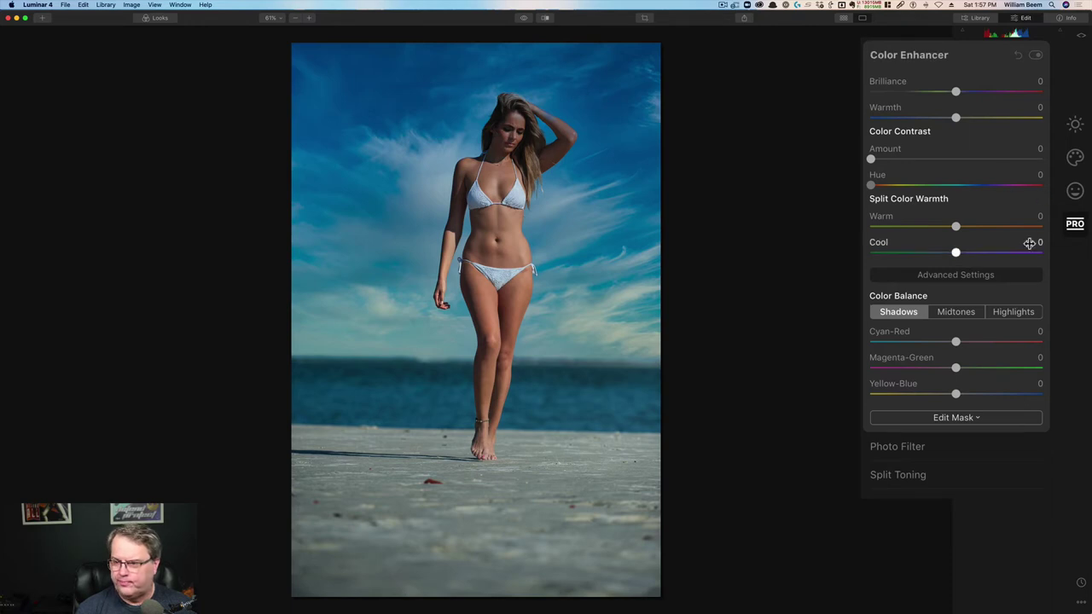
pyautogui.click(1023, 313)
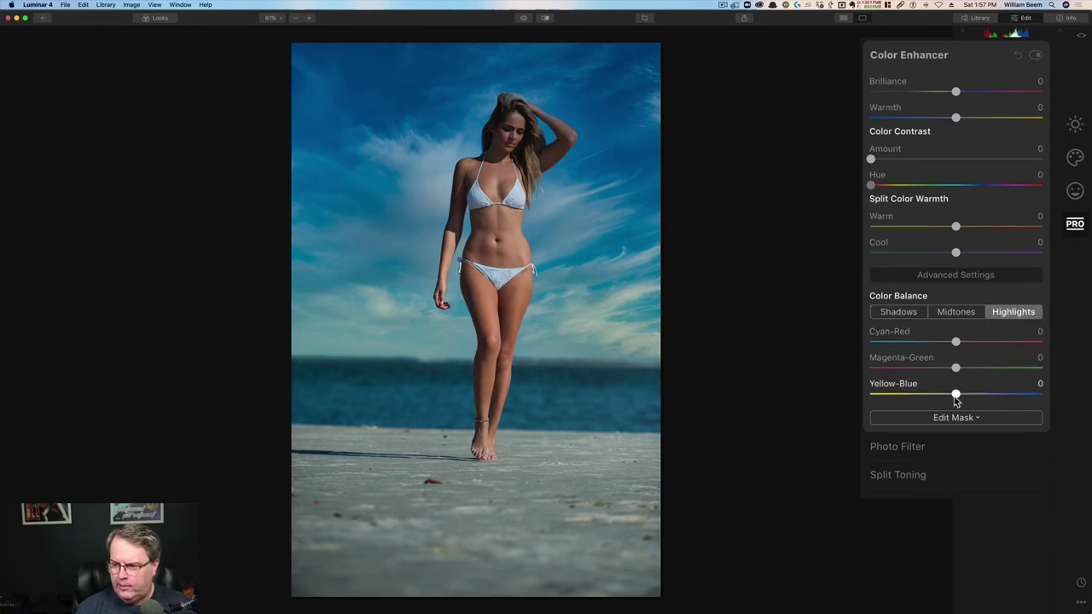
pyautogui.moveTo(956, 396); pyautogui.dragTo(949, 397)
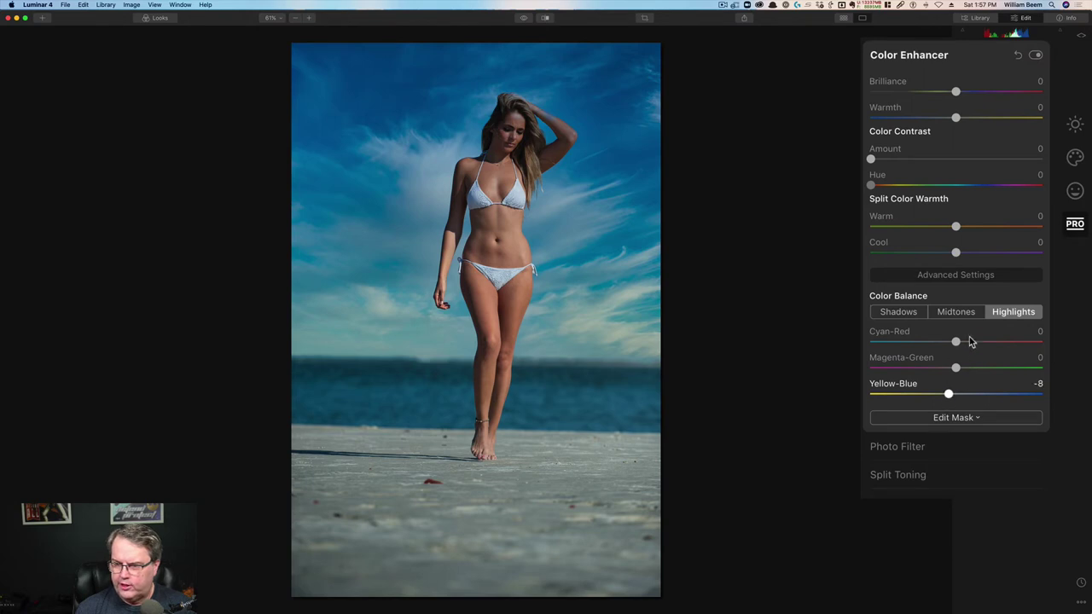
pyautogui.moveTo(958, 341); pyautogui.dragTo(899, 410)
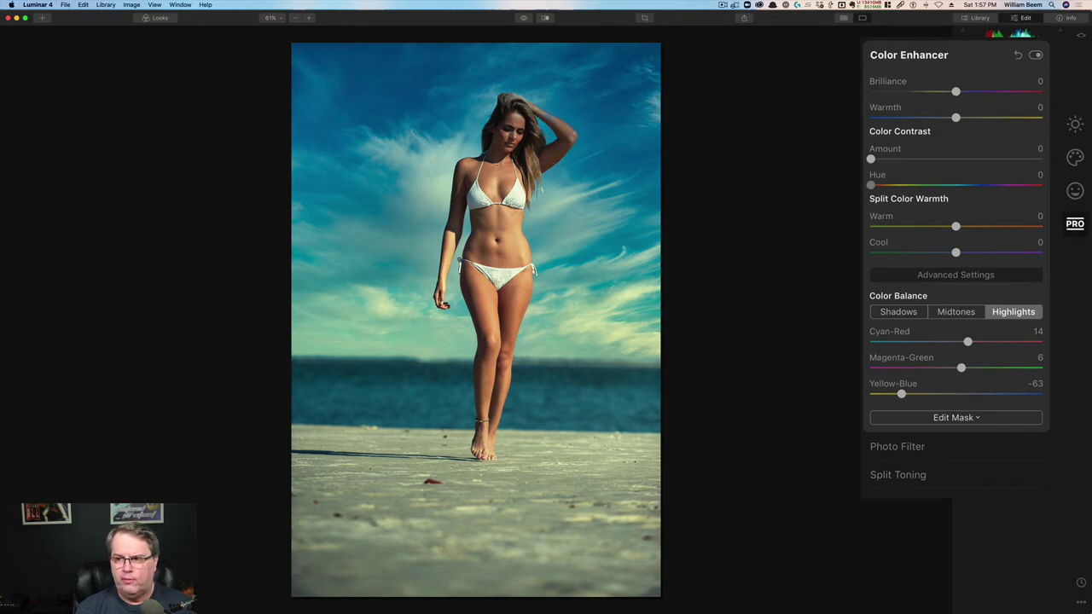
# - Add Adjustment Layer 2 above Adjustment Layer 1 and give it a luminosity mask
pyautogui.click(1081, 37)
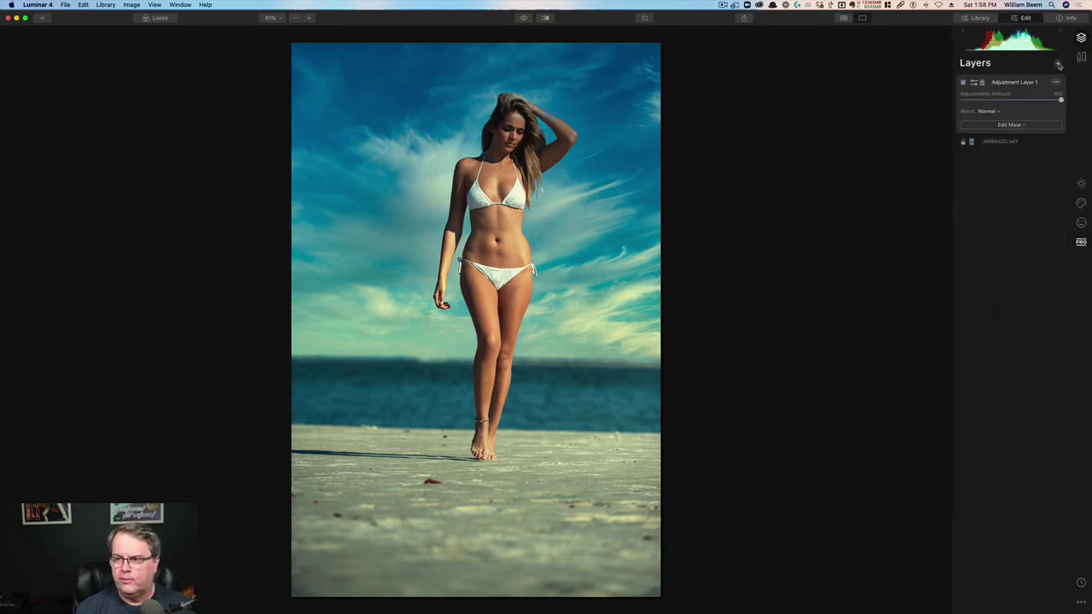
pyautogui.click(1058, 65)
pyautogui.click(1038, 76)
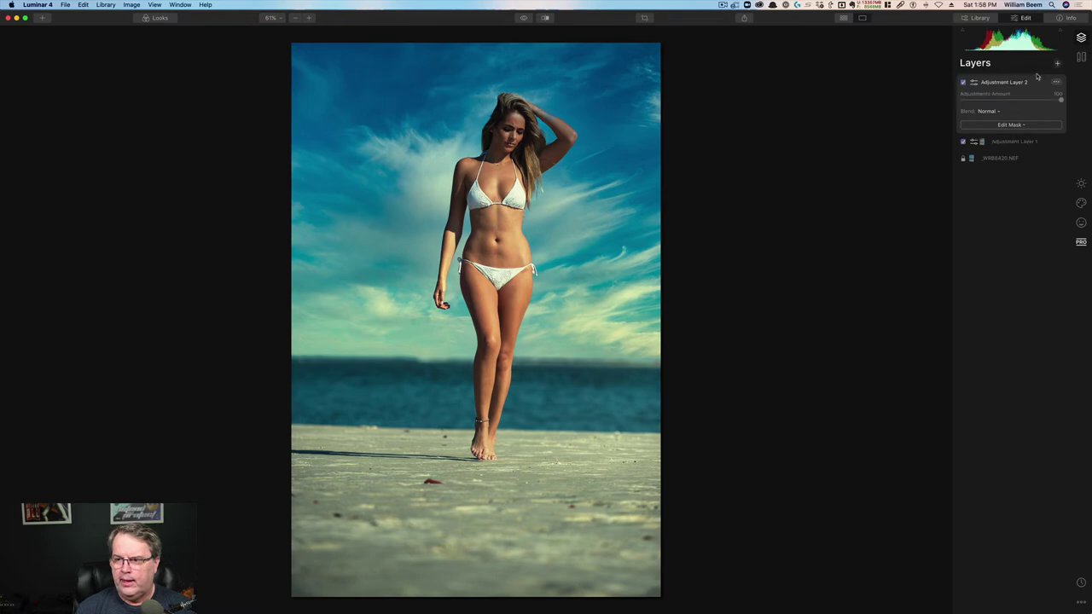
pyautogui.click(1028, 125)
pyautogui.click(994, 166)
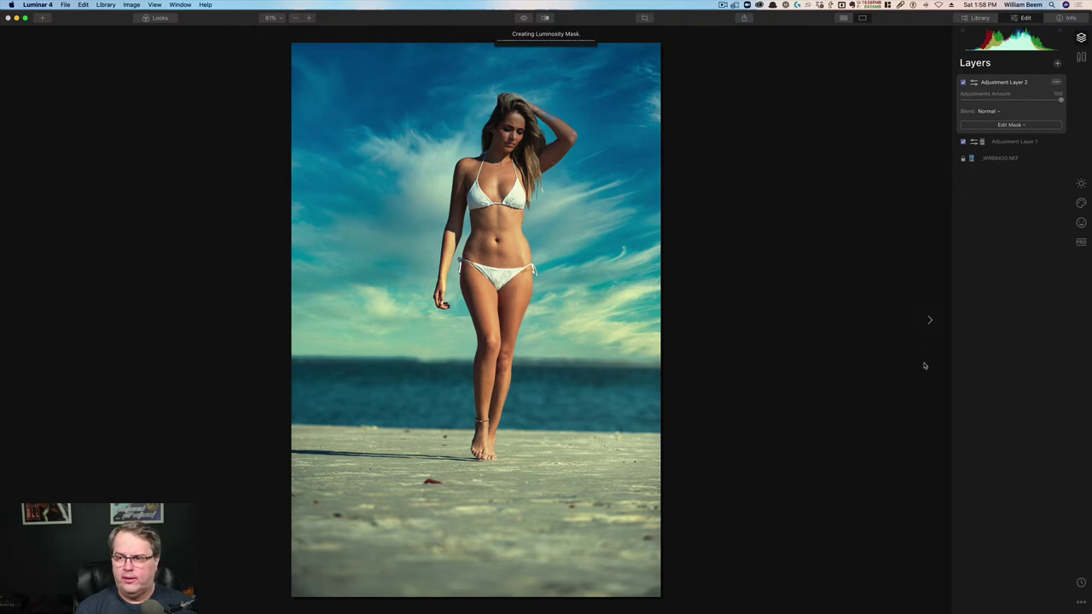
# - Invert the luminosity mask so it covers the darker areas, checking it with the red overlay
pyautogui.click(1009, 124)
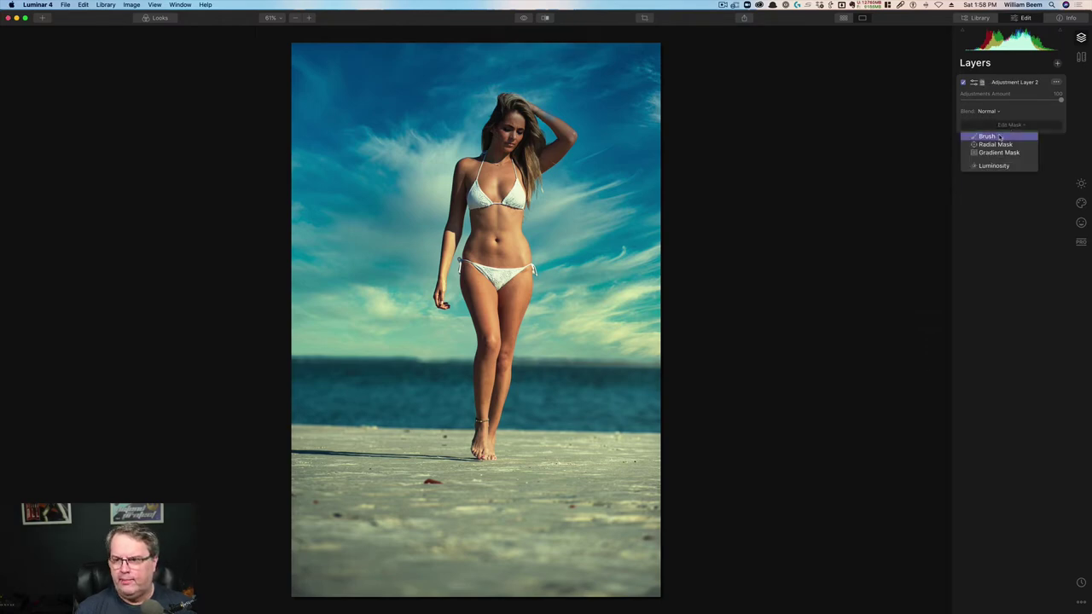
pyautogui.click(988, 137)
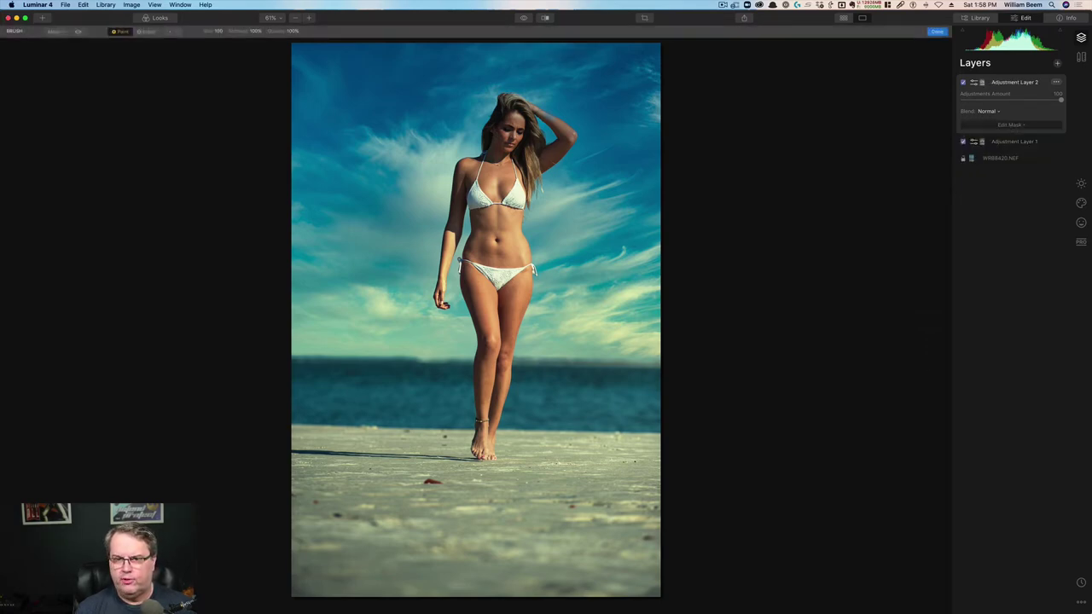
pyautogui.click(79, 32)
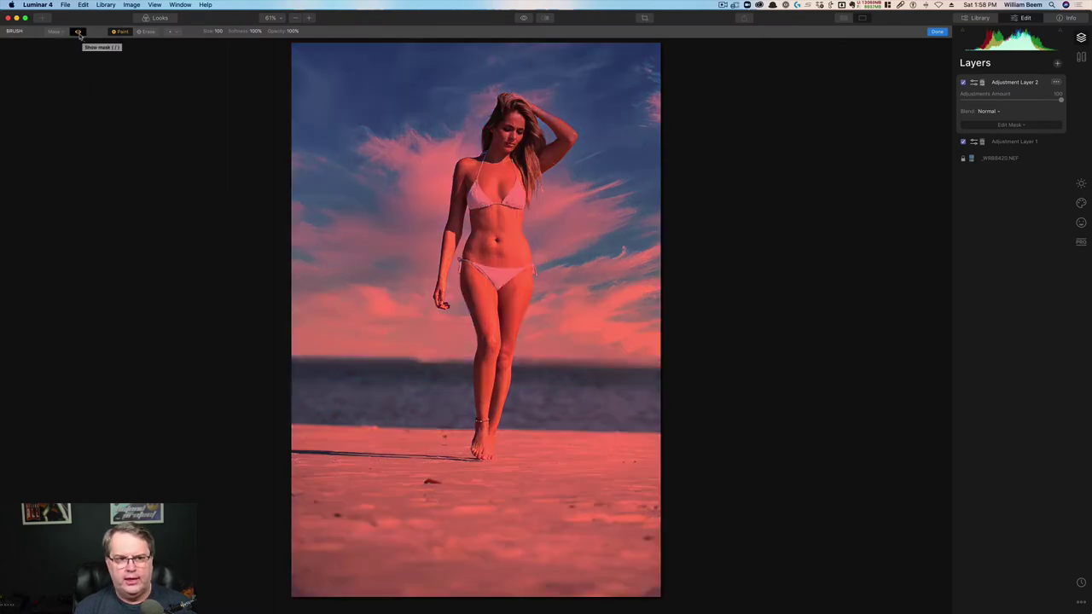
pyautogui.click(54, 31)
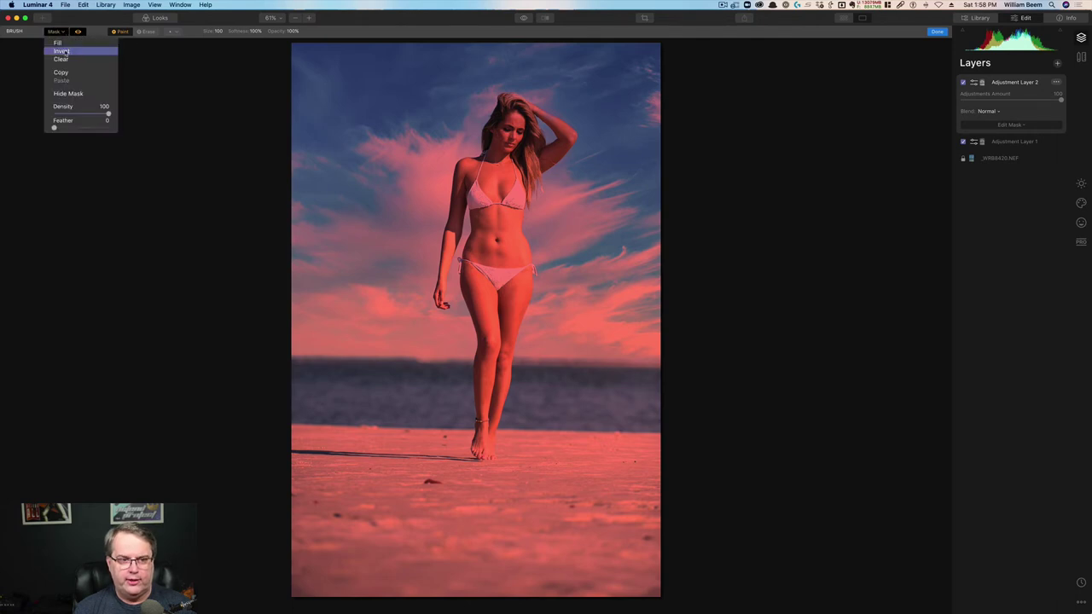
pyautogui.click(66, 51)
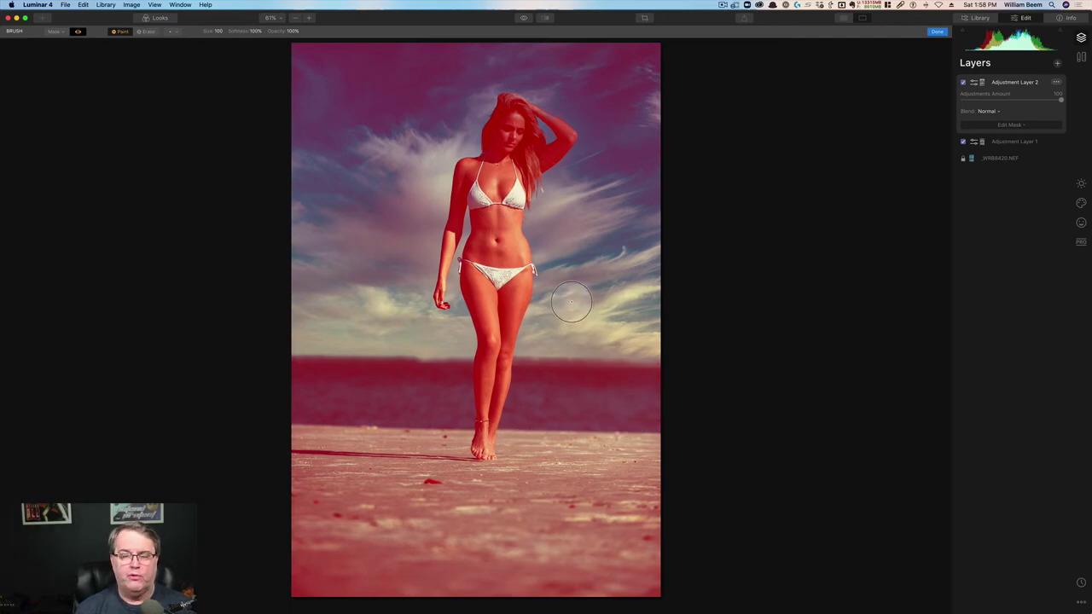
pyautogui.click(79, 34)
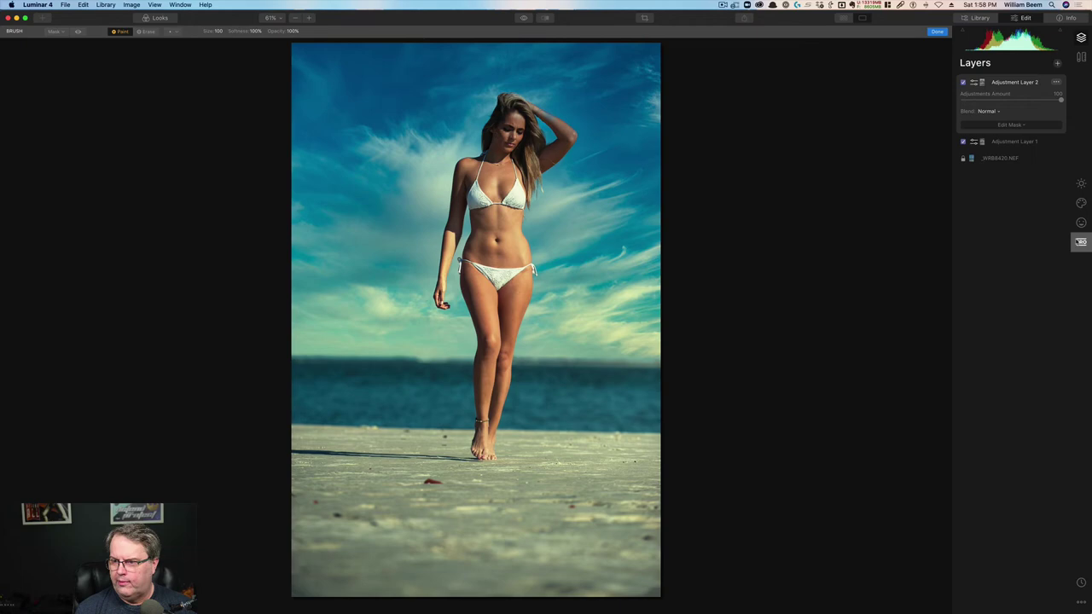
# - Set Color Enhancer shadow balance to Cyan-Red -30, Magenta-Green -9, Yellow-Blue 13
pyautogui.click(1081, 244)
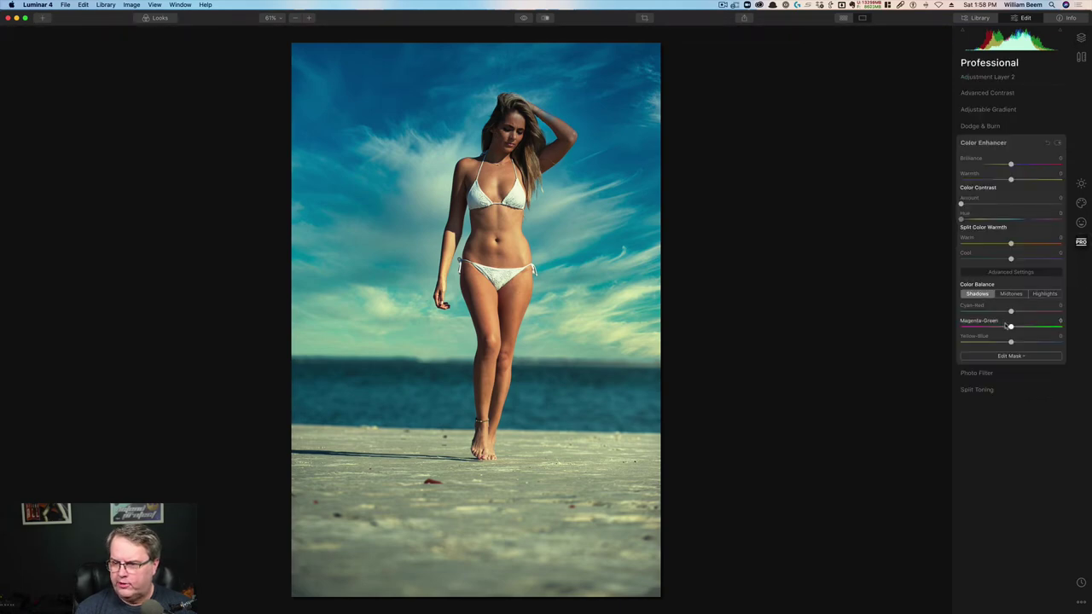
pyautogui.moveTo(1011, 342); pyautogui.dragTo(1001, 312)
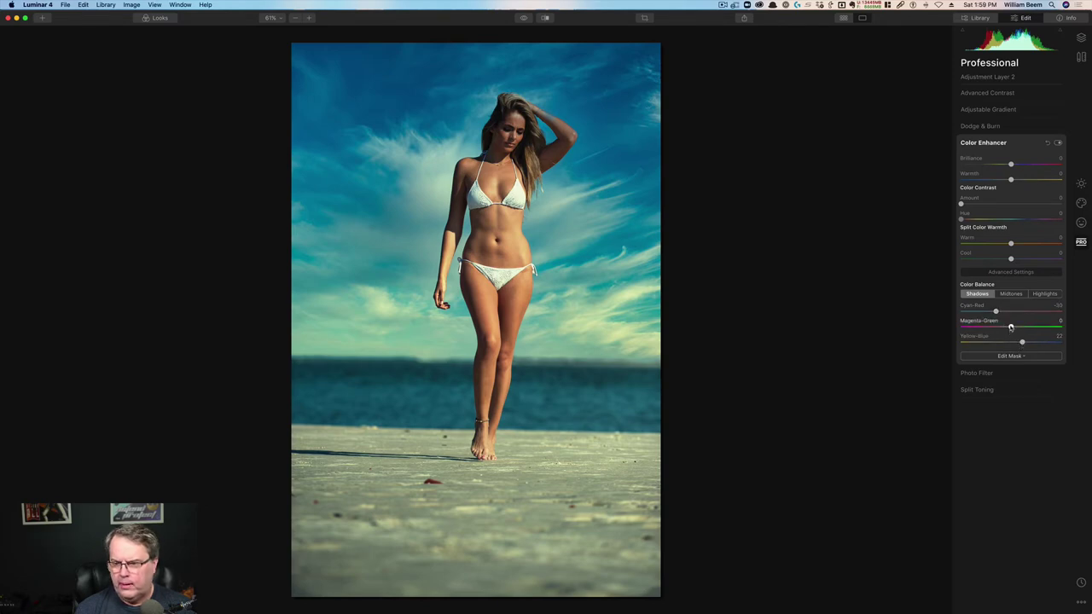
pyautogui.moveTo(1011, 328)
pyautogui.mouseDown()
pyautogui.moveTo(1019, 341)
pyautogui.moveTo(987, 341)
pyautogui.moveTo(1066, 342)
pyautogui.moveTo(1018, 347)
pyautogui.mouseUp()
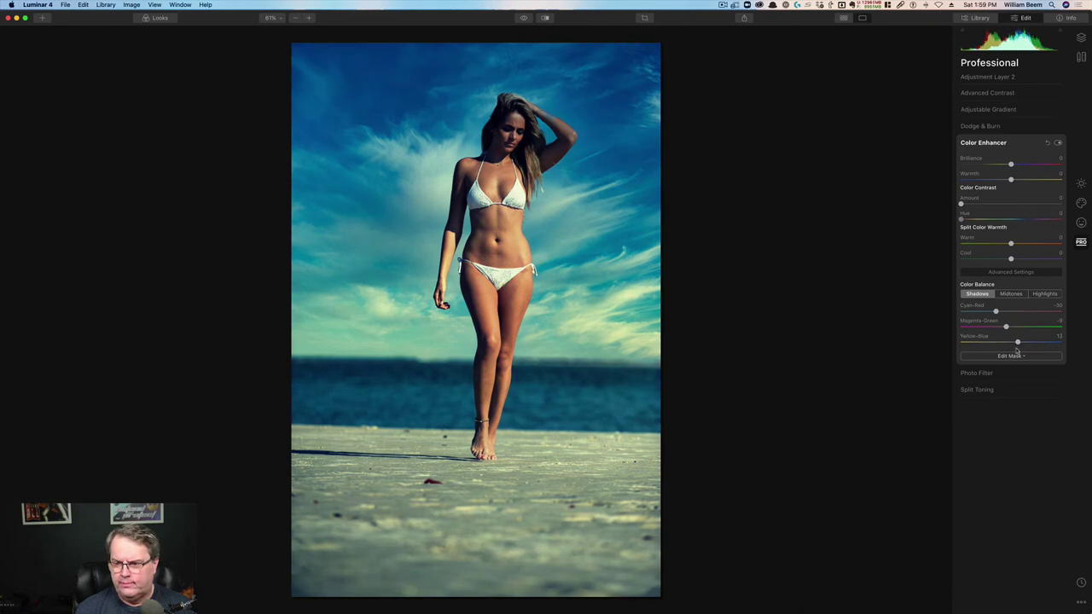
# - Brush-erase the Adjustment Layer 2 mask over the model's face and hair
pyautogui.click(1013, 357)
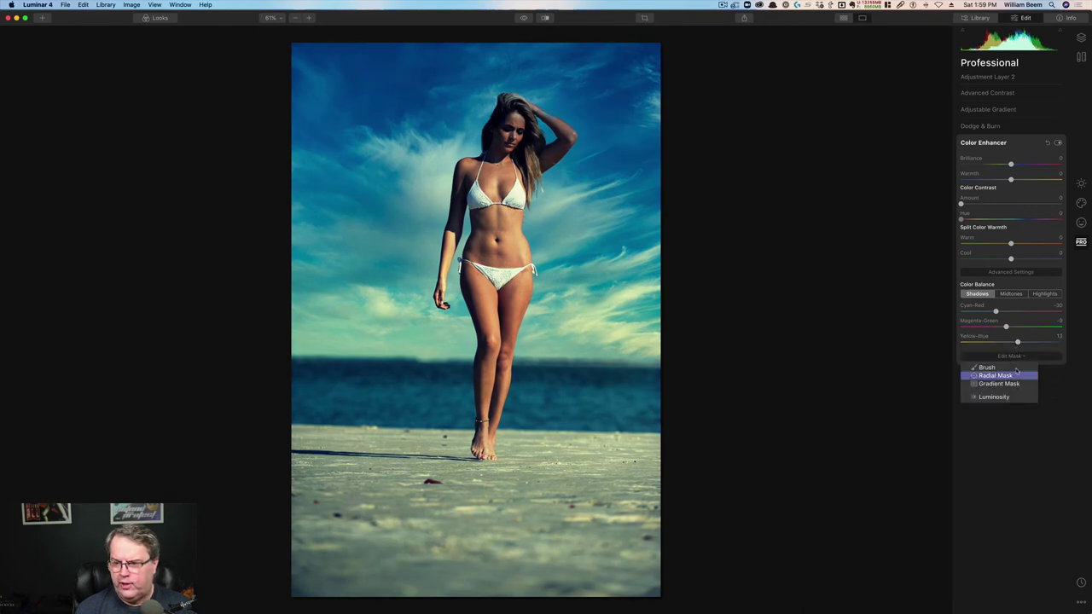
pyautogui.click(1002, 370)
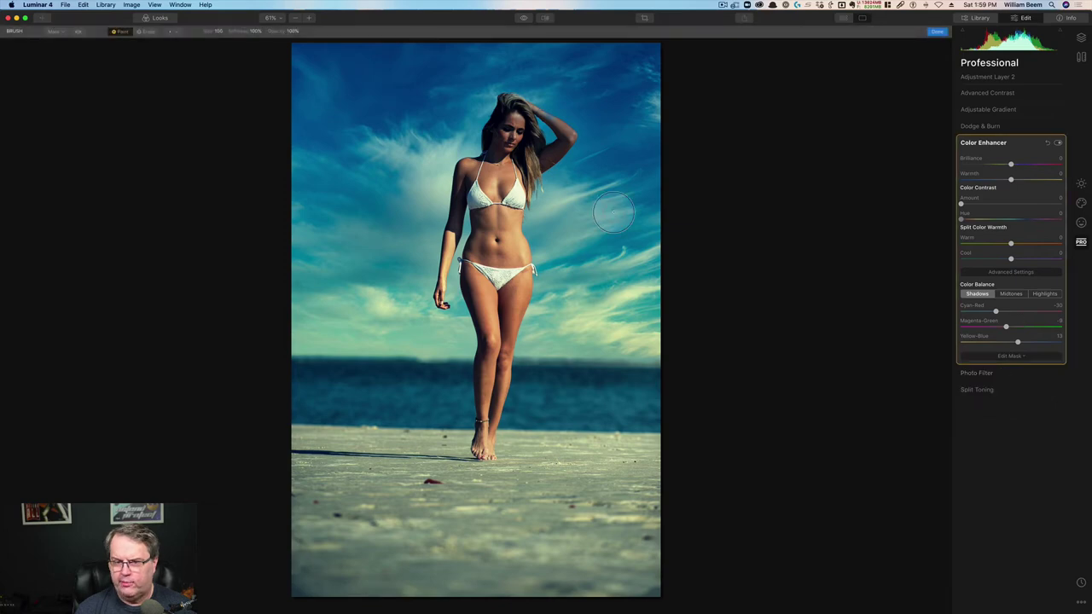
pyautogui.click(142, 33)
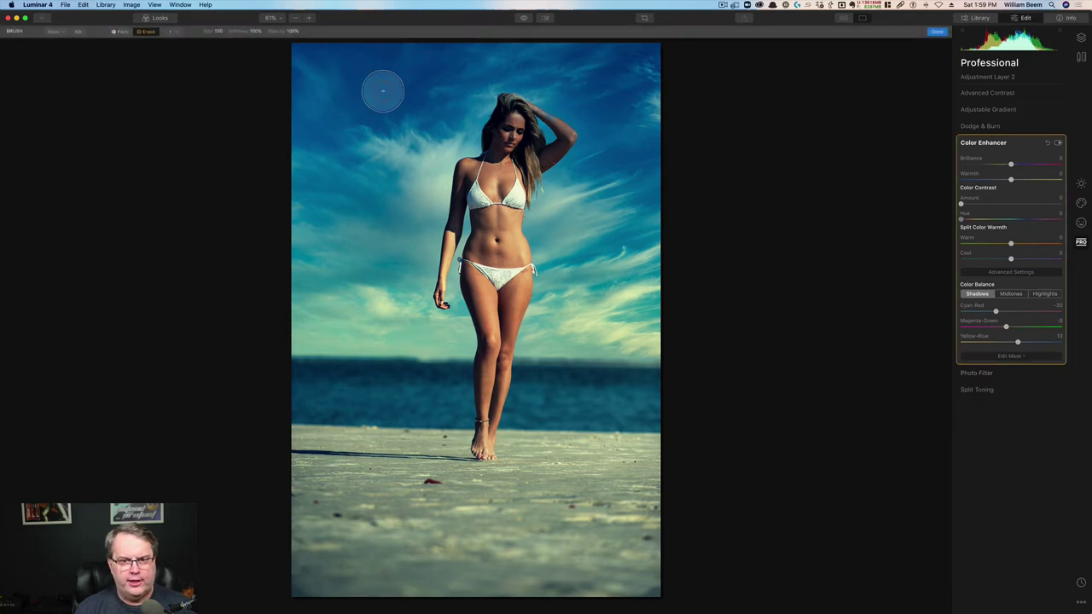
pyautogui.click(507, 135)
pyautogui.moveTo(507, 132)
pyautogui.mouseDown()
pyautogui.moveTo(508, 107)
pyautogui.moveTo(516, 141)
pyautogui.moveTo(512, 128)
pyautogui.mouseUp()
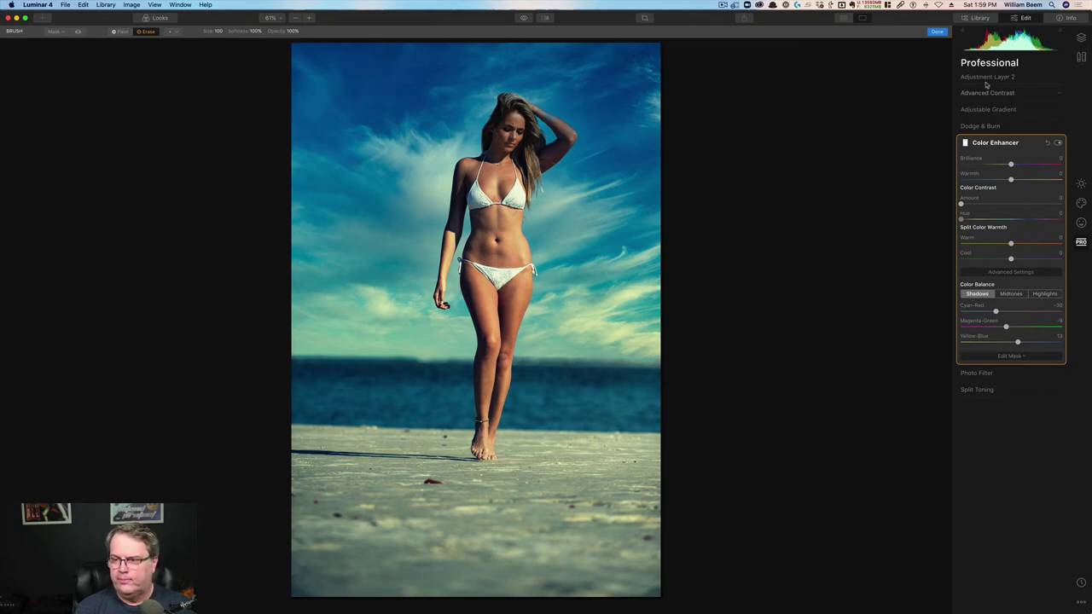
# - Toggle Adjustment Layers 2 and 1 off and back on to compare the portrait
pyautogui.click(1082, 39)
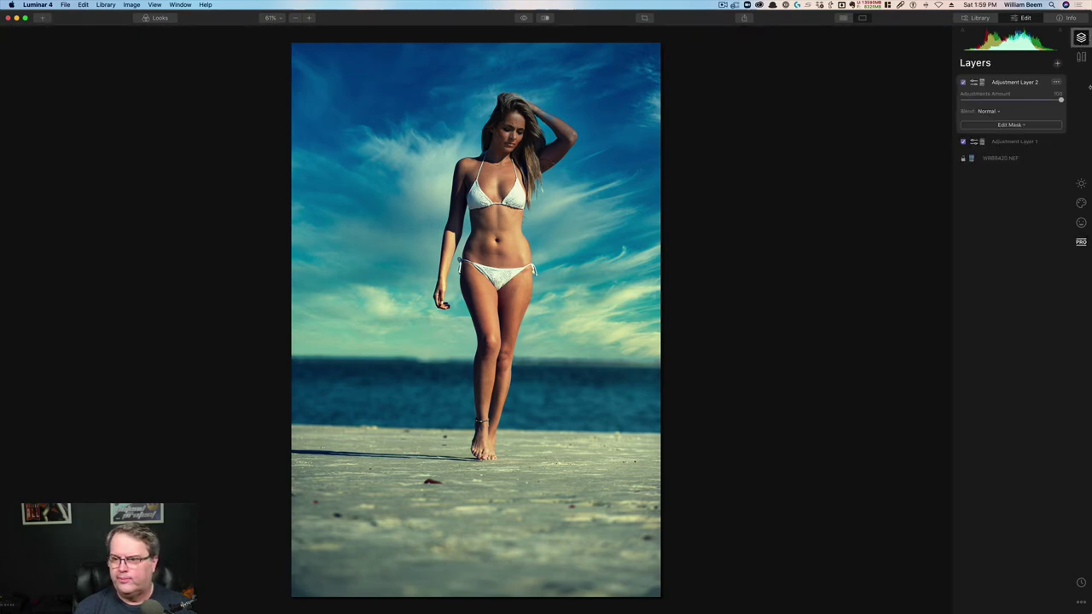
pyautogui.click(962, 83)
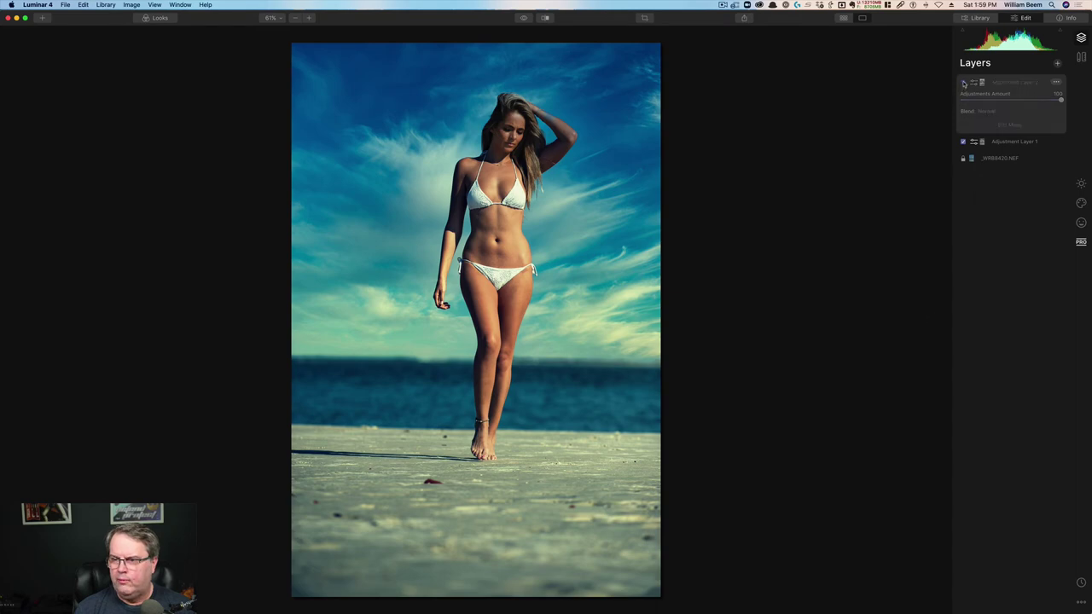
pyautogui.click(963, 141)
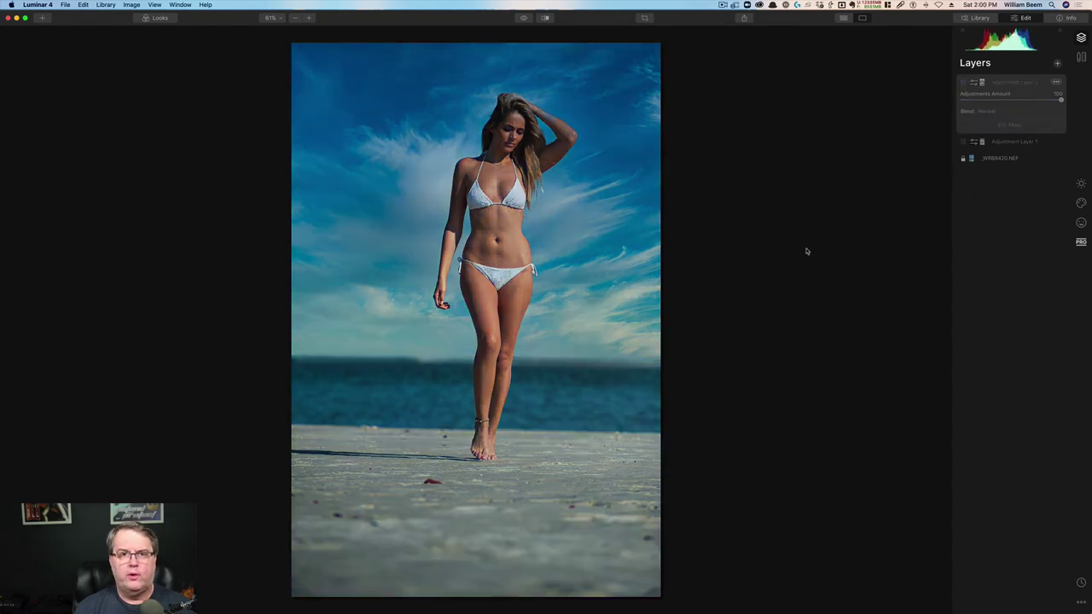
pyautogui.click(964, 144)
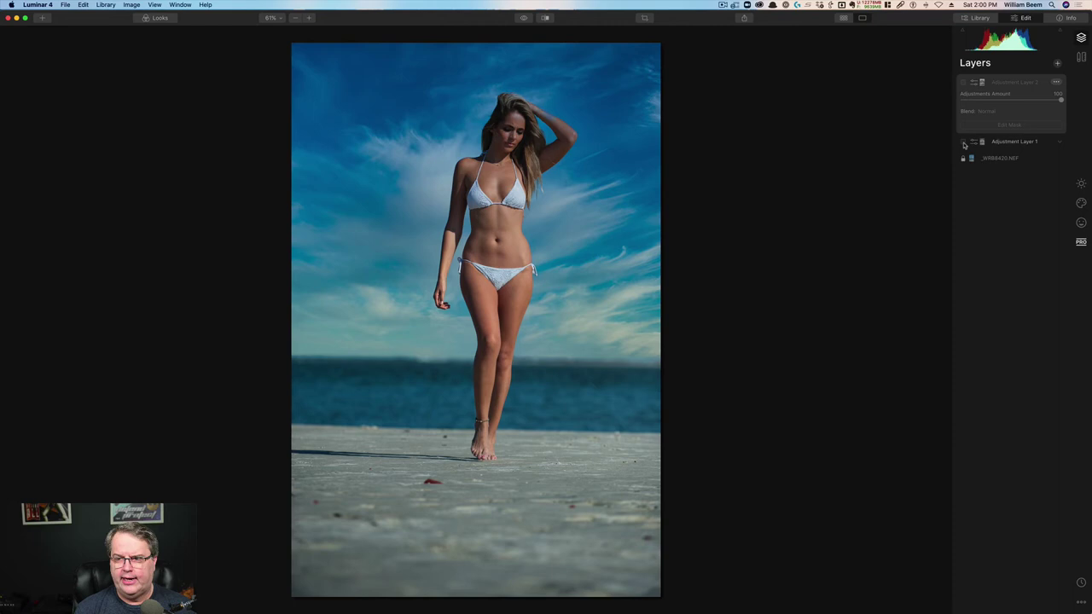
pyautogui.click(964, 143)
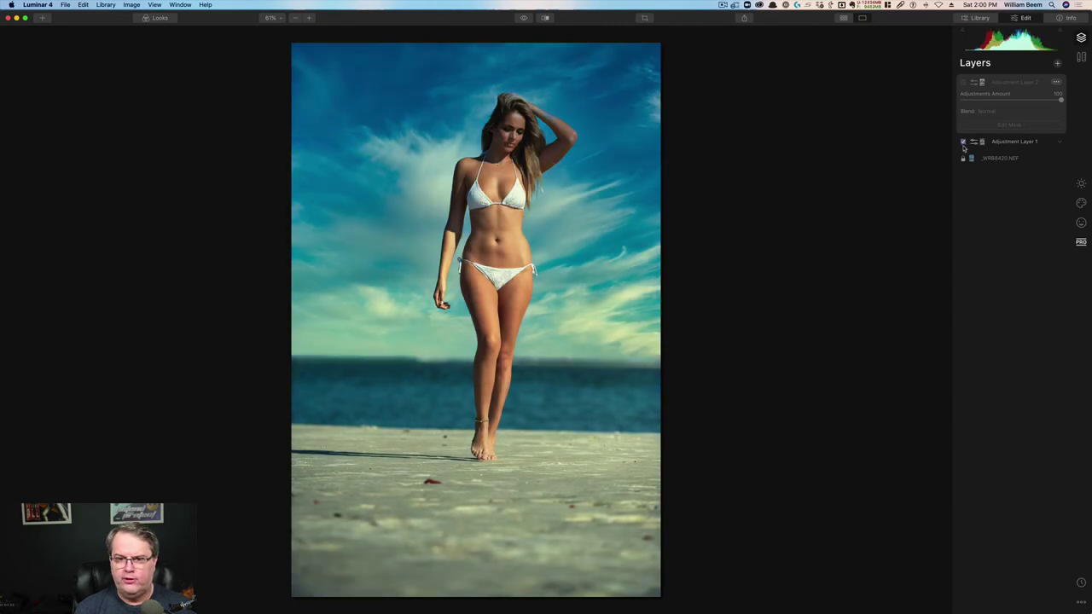
pyautogui.click(964, 83)
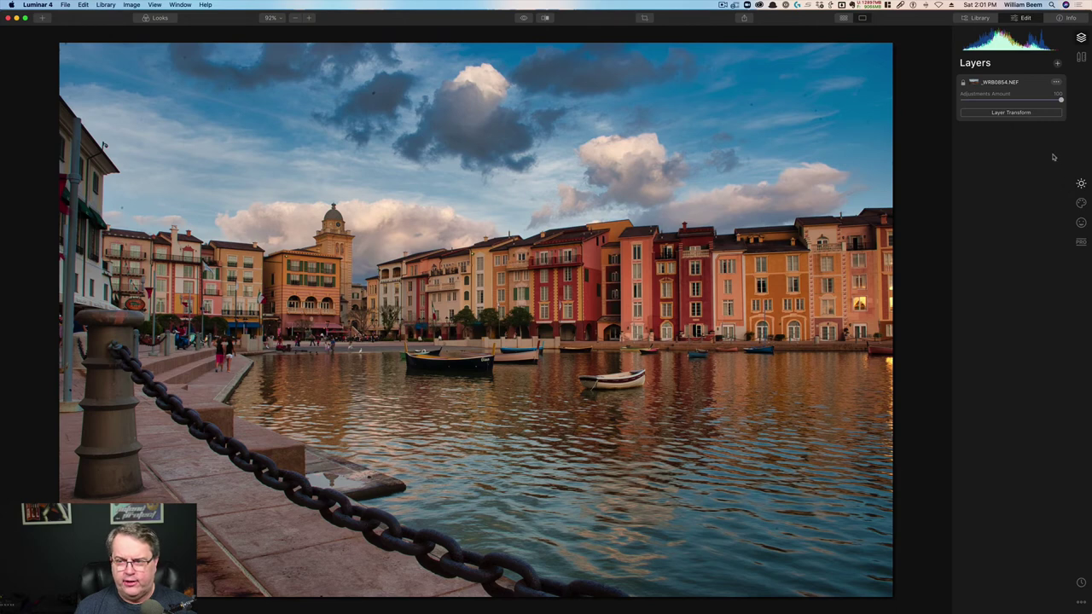
pyautogui.click(1081, 184)
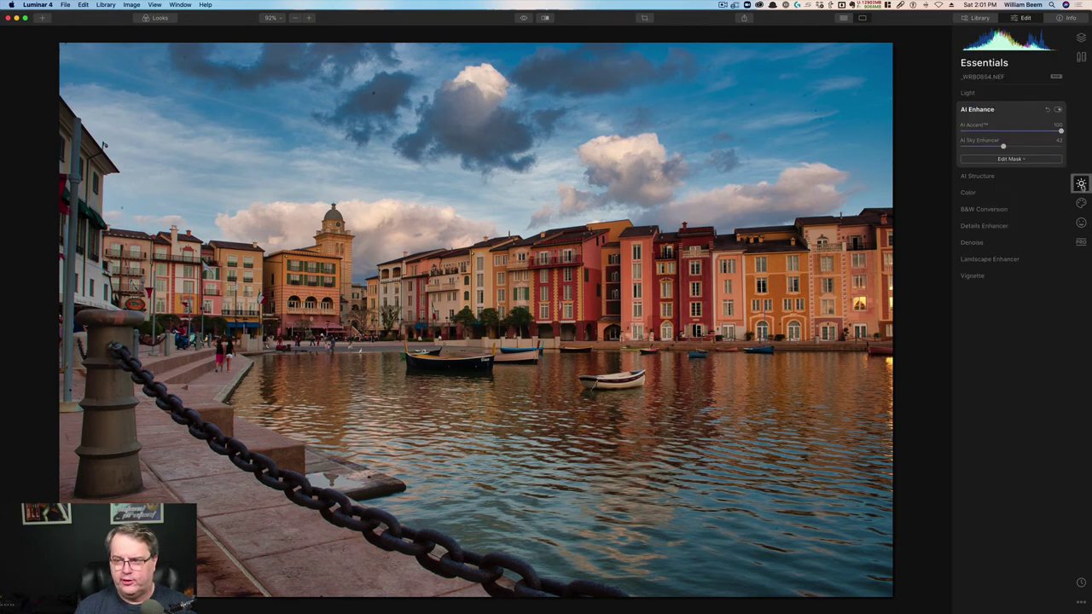
pyautogui.click(971, 94)
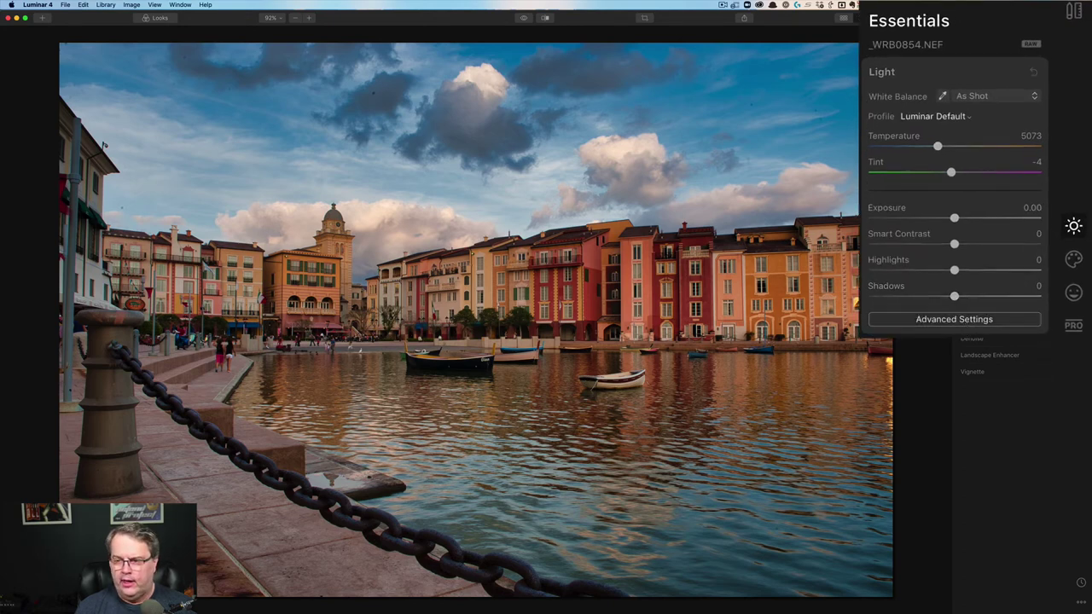
pyautogui.click(896, 100)
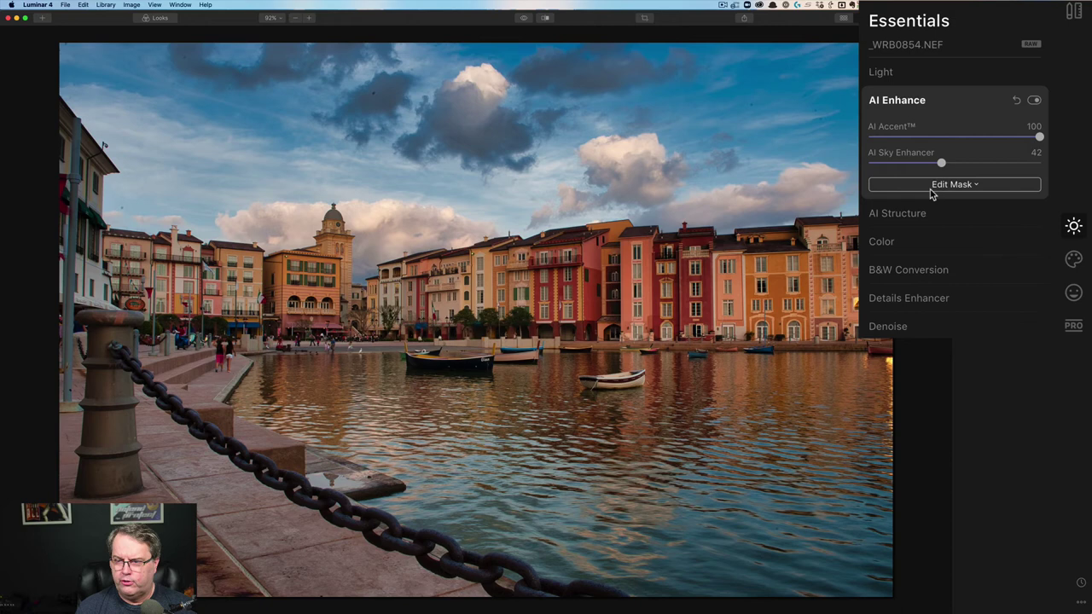
pyautogui.click(896, 271)
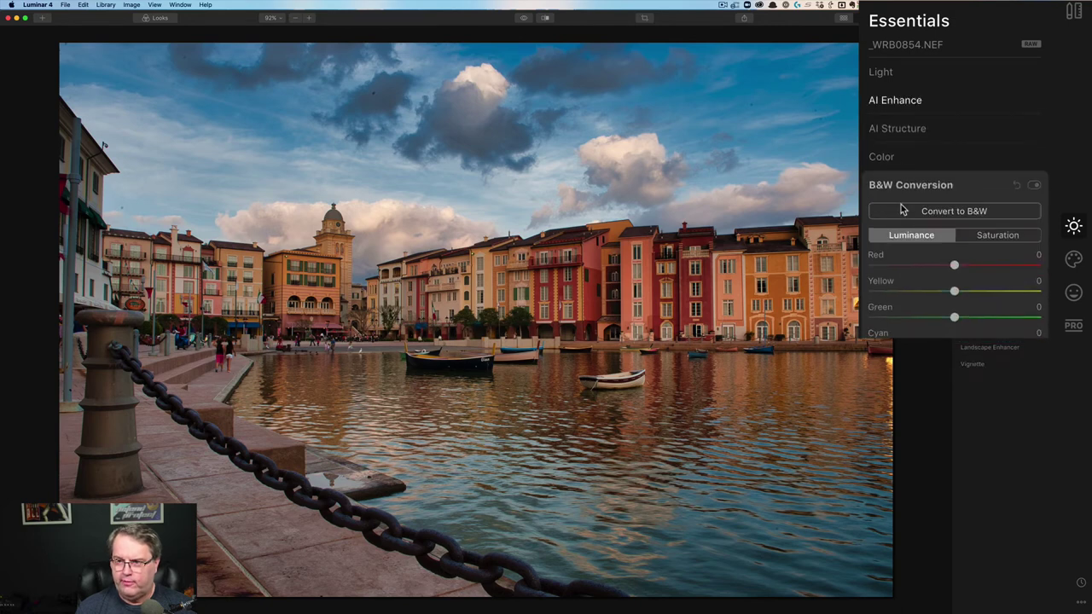
pyautogui.click(880, 73)
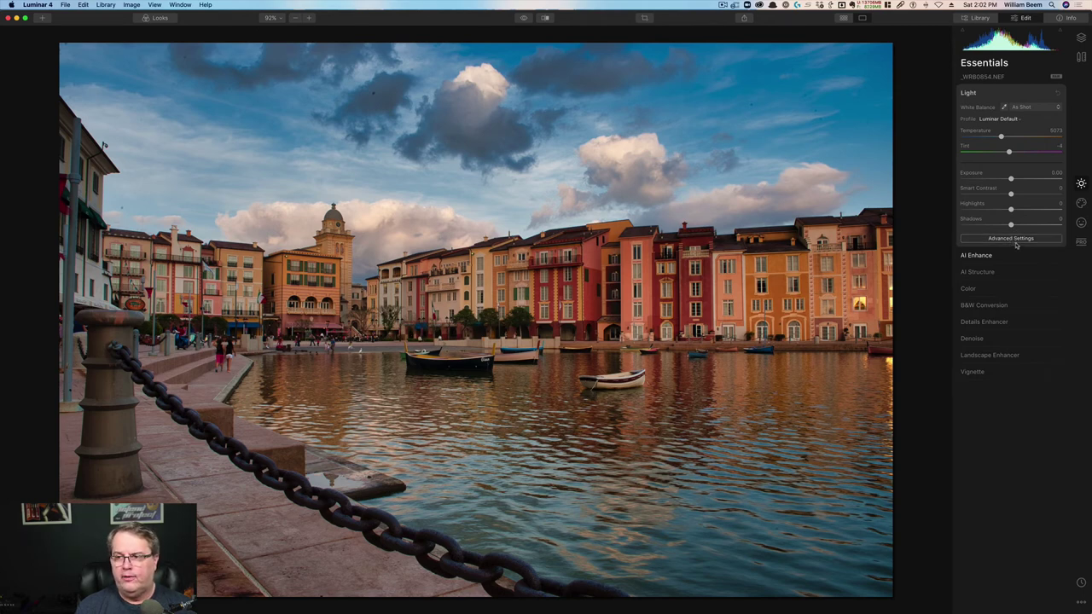
# - Add Adjustment Layer 1 to the harbour photo and start a Gradient Mask from Essentials
pyautogui.click(1082, 38)
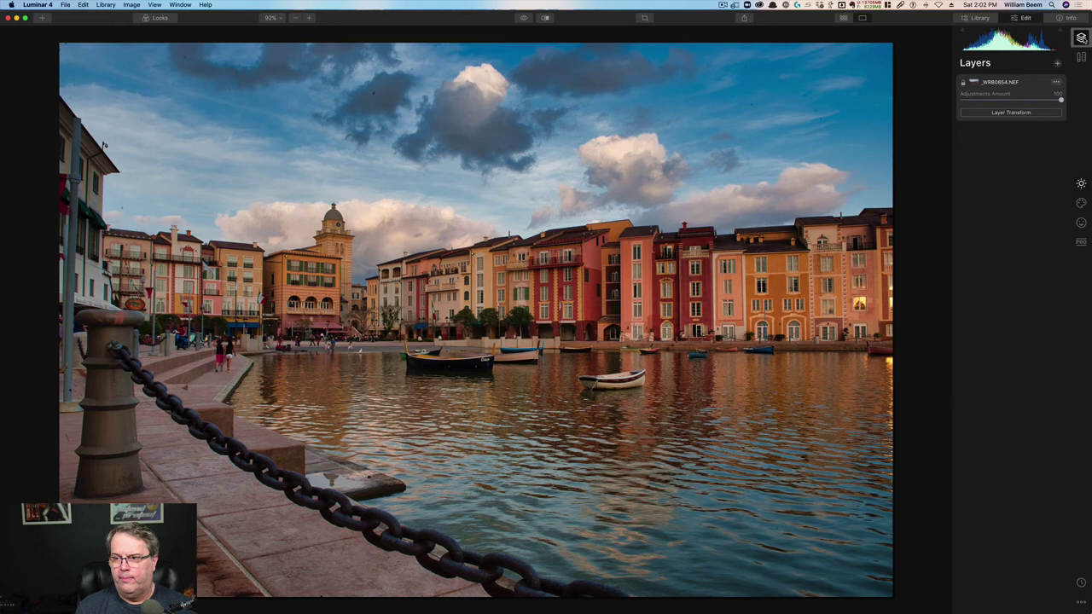
pyautogui.click(1057, 63)
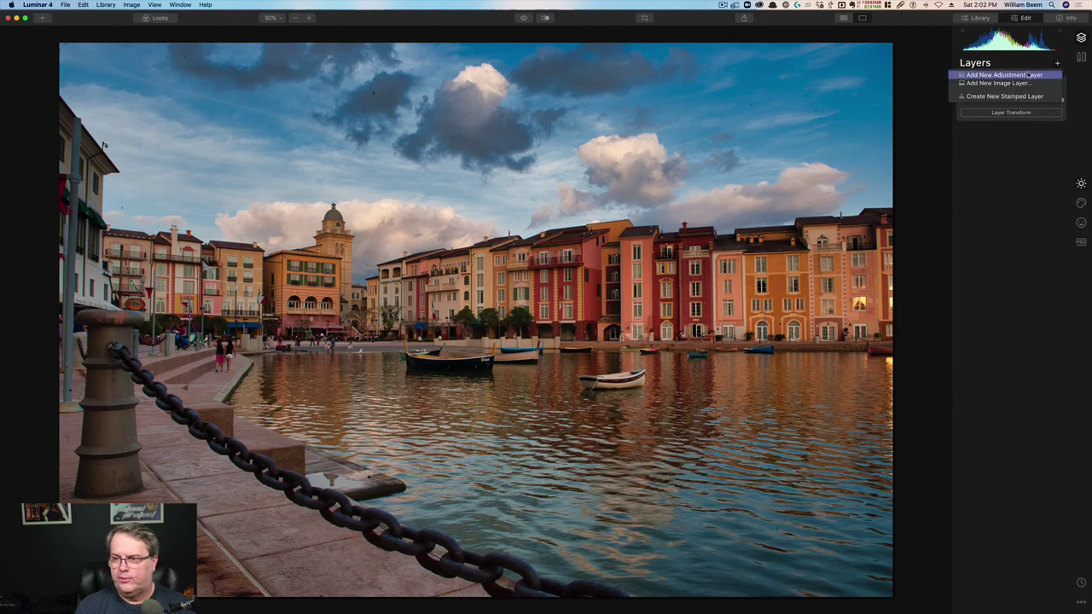
pyautogui.click(1027, 76)
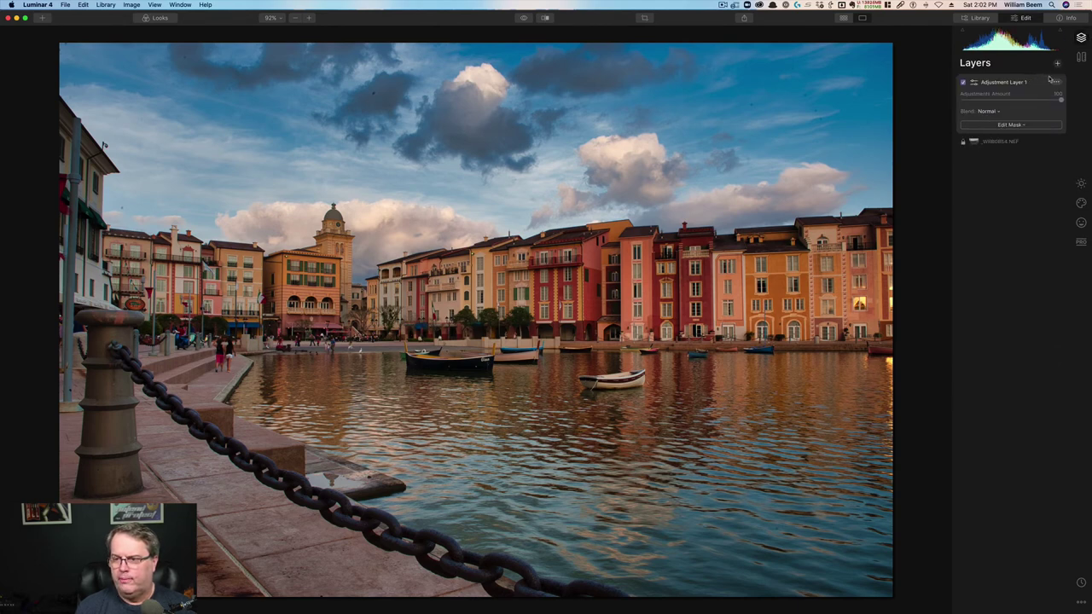
pyautogui.click(1082, 185)
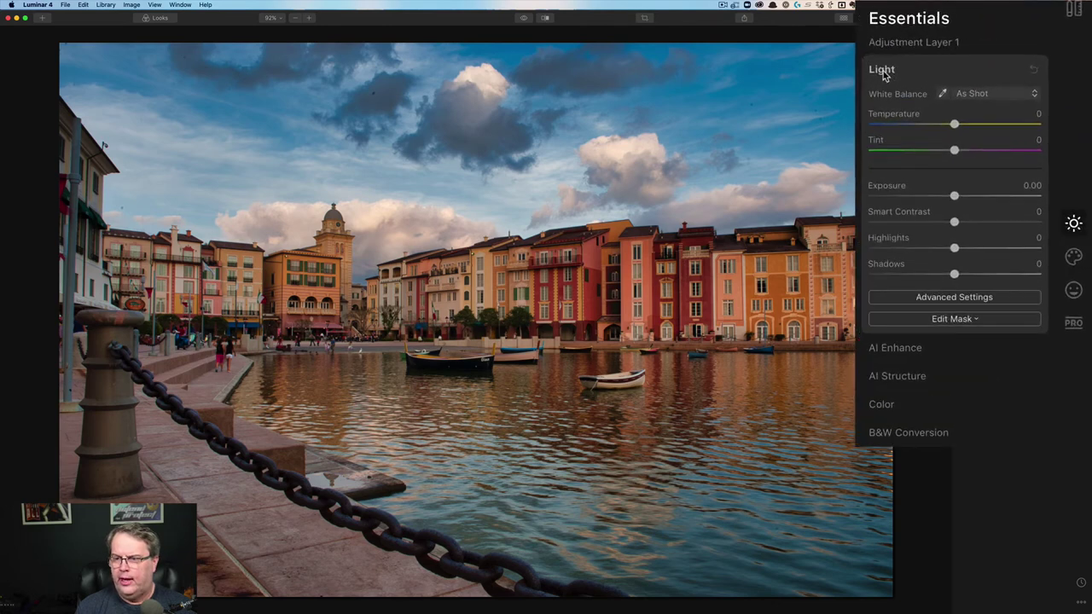
pyautogui.click(923, 321)
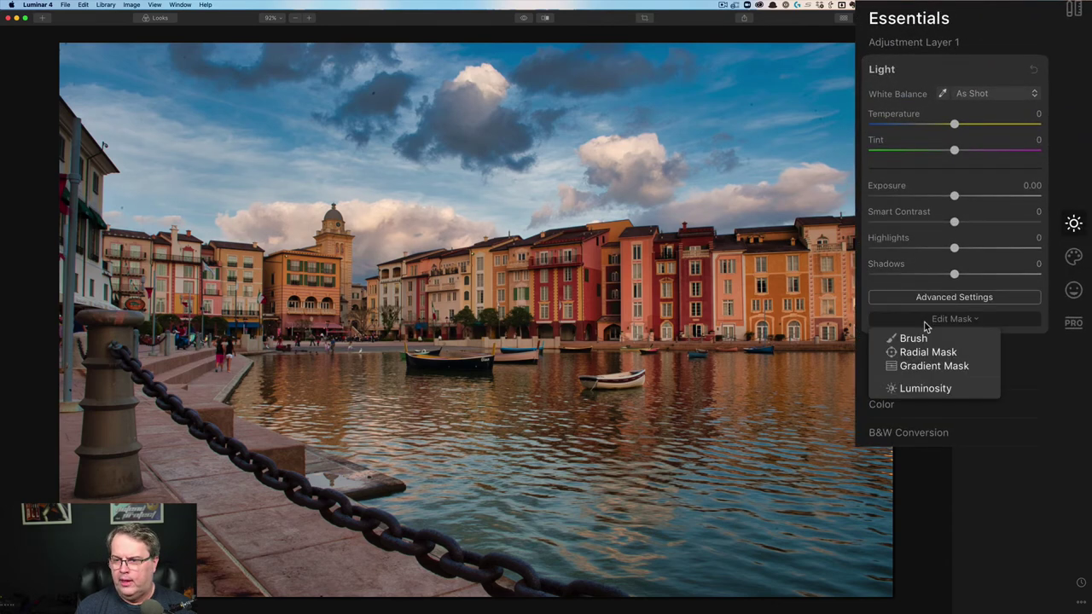
pyautogui.click(954, 366)
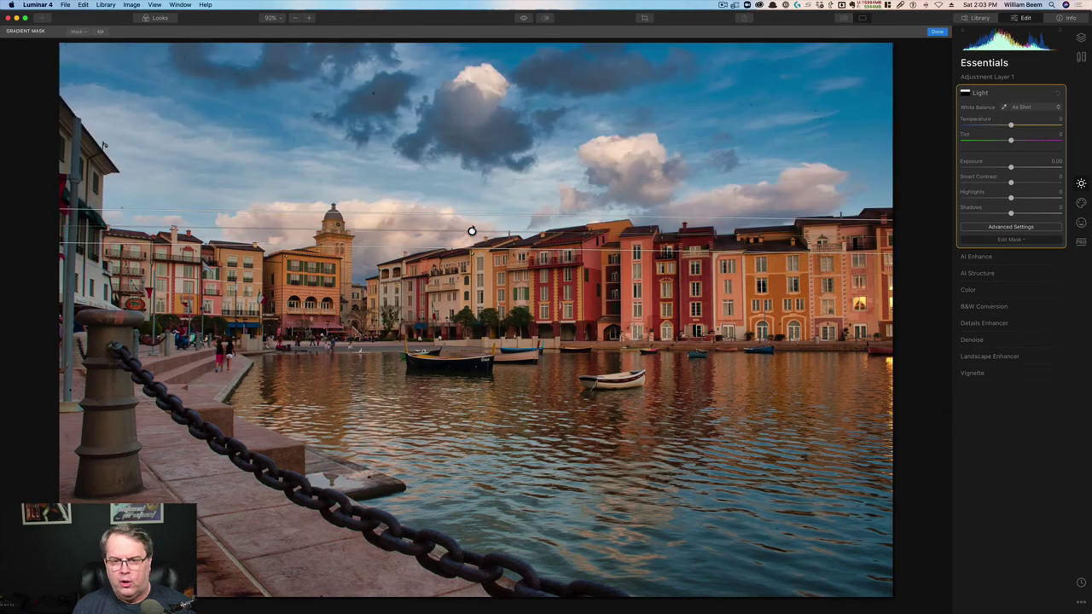
# - Position the gradient over the sky above the rooftops and lower Temperature to -45
pyautogui.moveTo(472, 230); pyautogui.dragTo(479, 260)
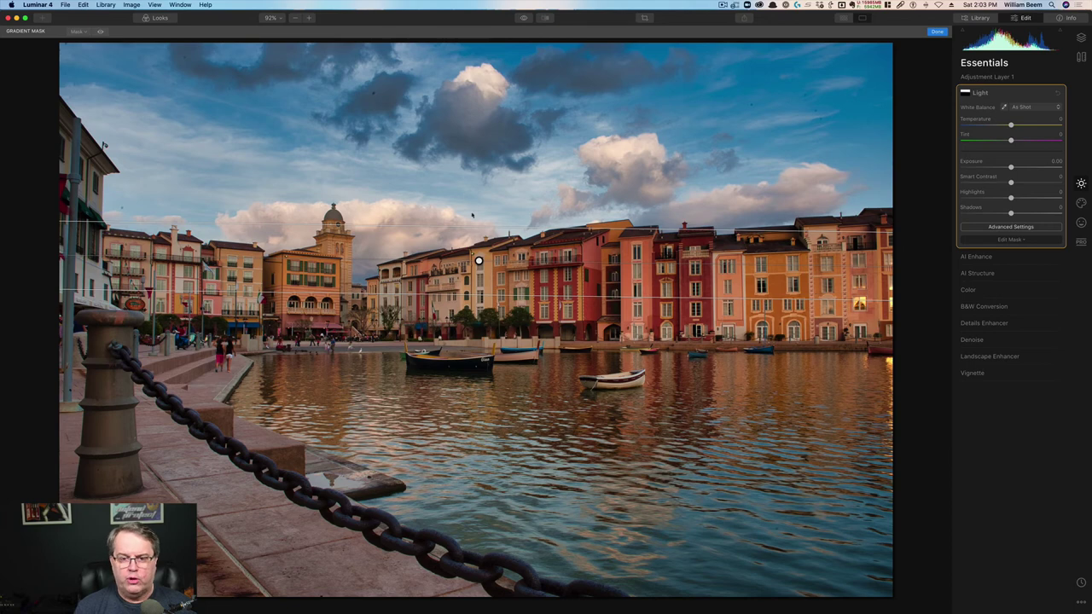
pyautogui.click(100, 30)
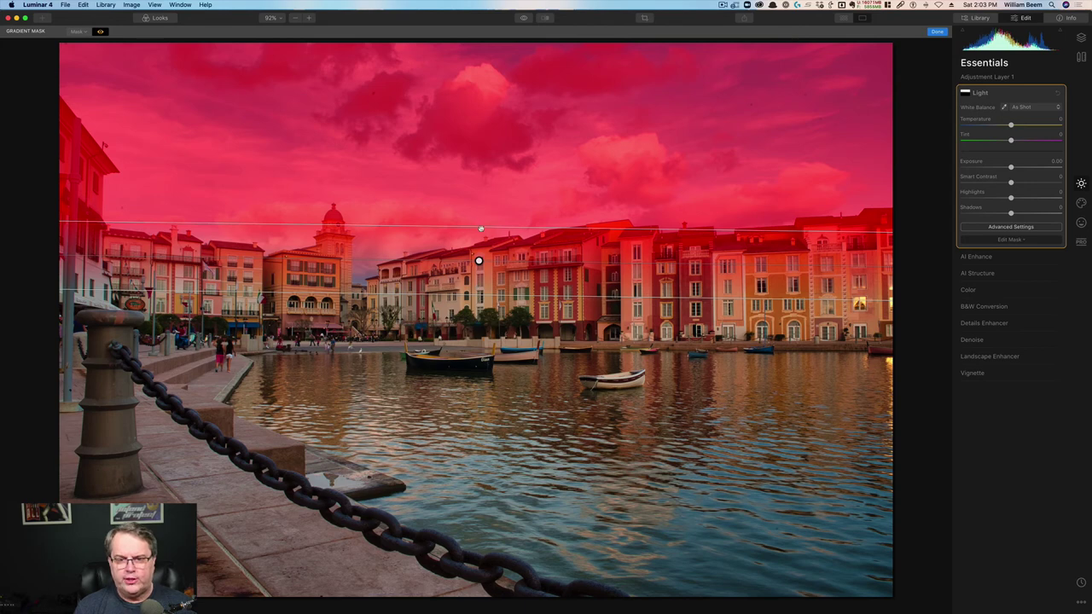
pyautogui.moveTo(479, 260)
pyautogui.mouseDown()
pyautogui.moveTo(479, 230)
pyautogui.moveTo(481, 253)
pyautogui.mouseUp()
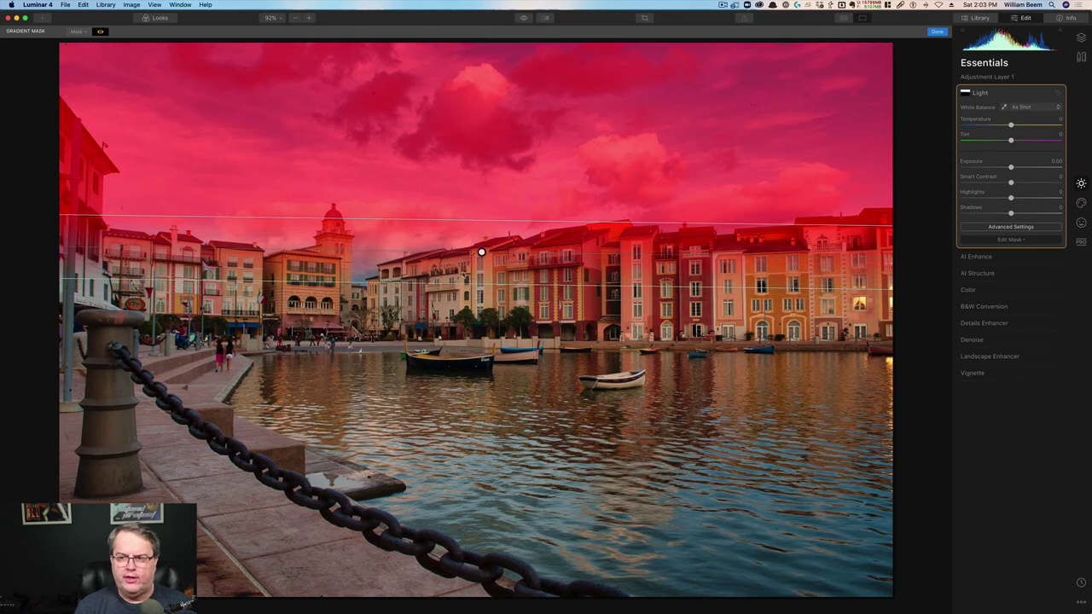
pyautogui.moveTo(995, 126); pyautogui.dragTo(991, 125)
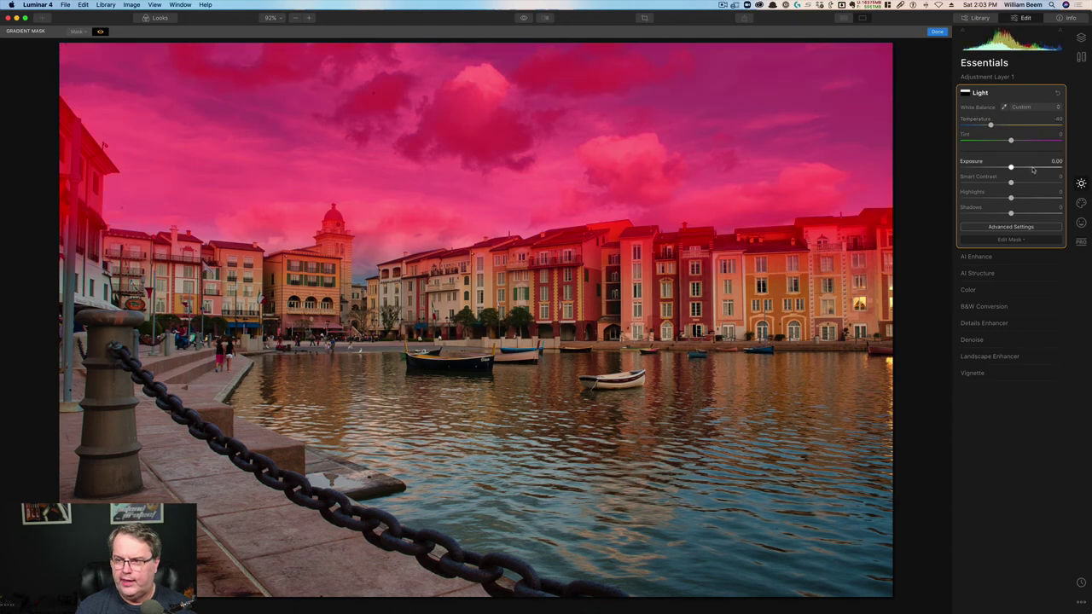
# - Refine the sky's Temperature and adjust its Exposure with the mask overlay hidden
pyautogui.click(100, 32)
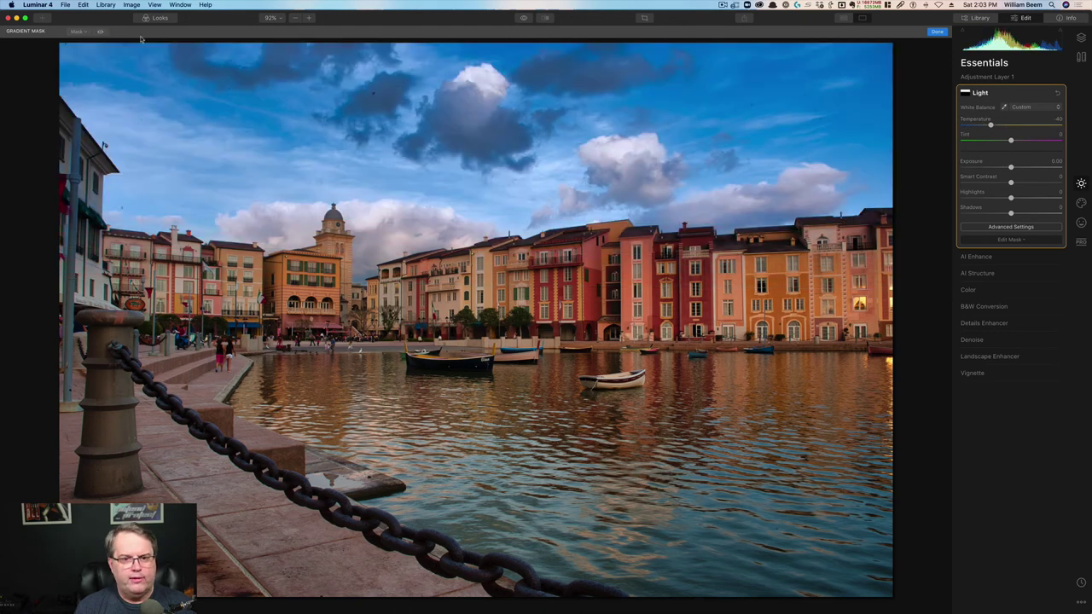
pyautogui.click(1004, 126)
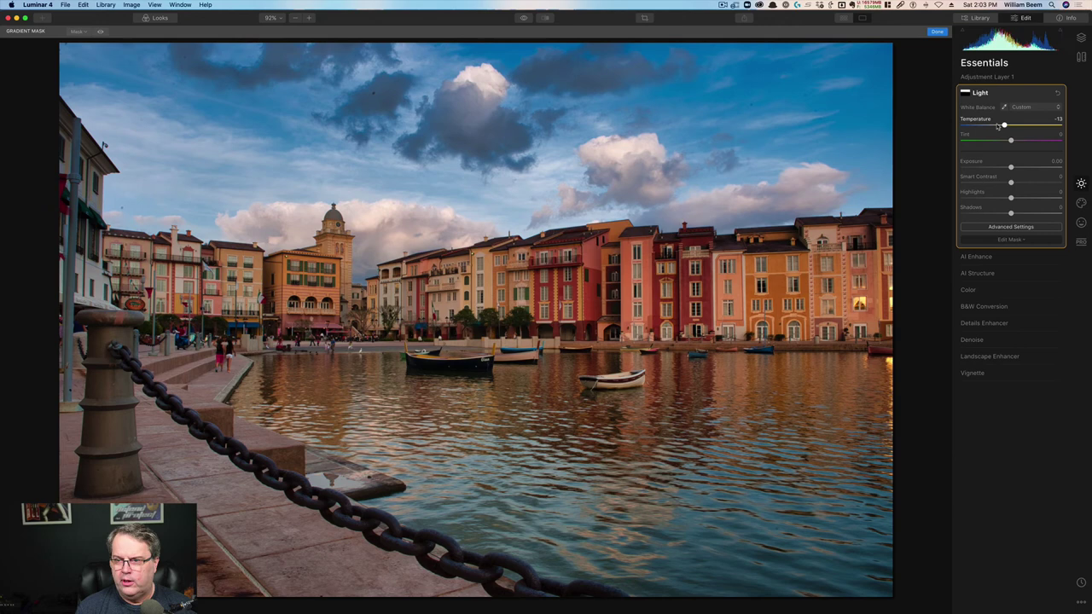
pyautogui.moveTo(1008, 126)
pyautogui.mouseDown()
pyautogui.moveTo(1036, 127)
pyautogui.moveTo(997, 130)
pyautogui.mouseUp()
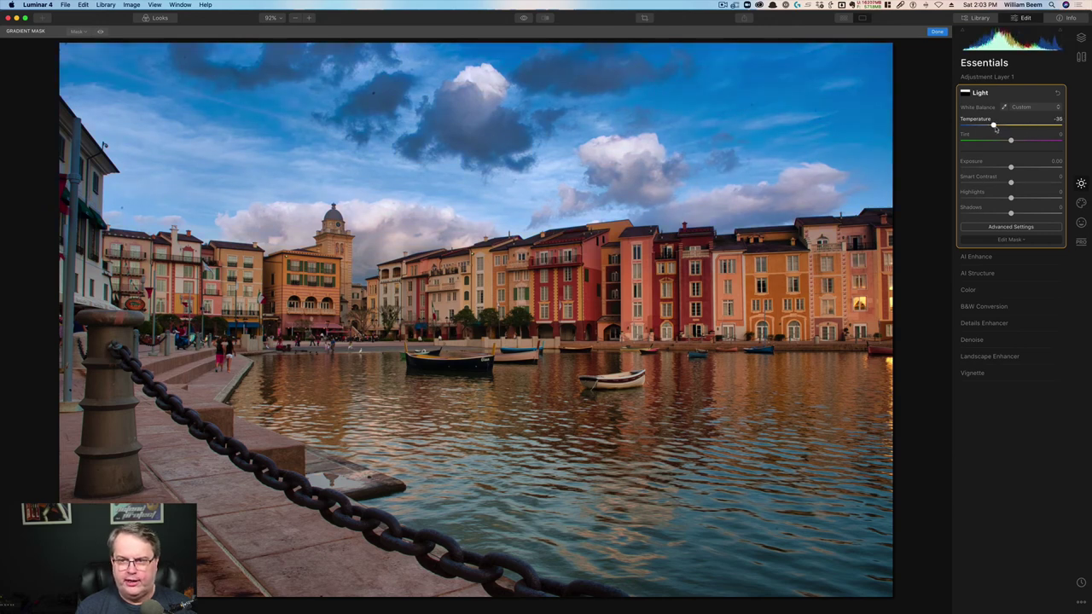
pyautogui.moveTo(1011, 168); pyautogui.dragTo(1025, 196)
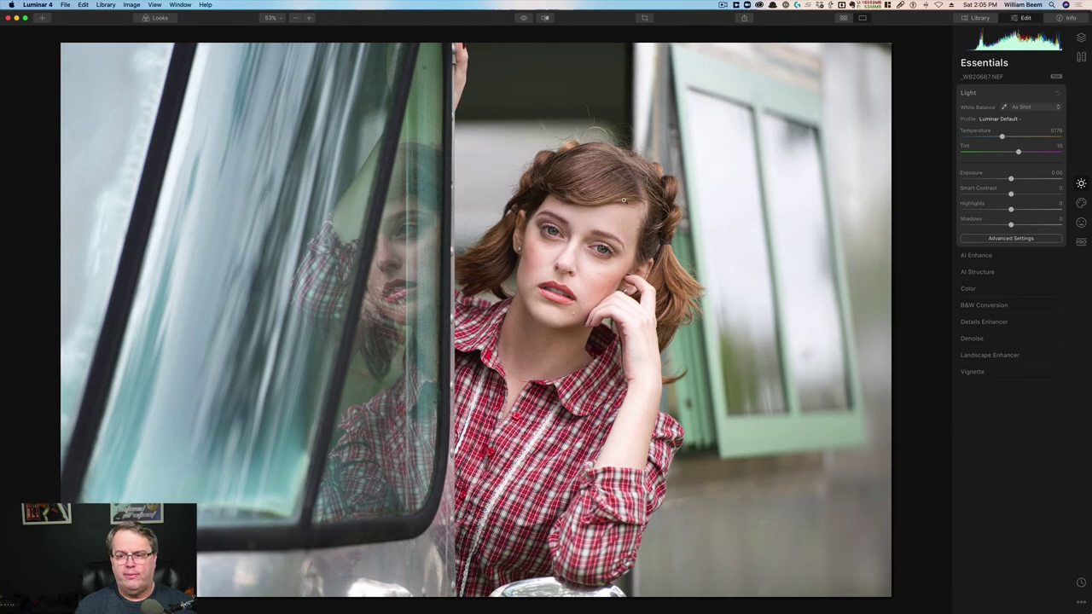
pyautogui.click(973, 372)
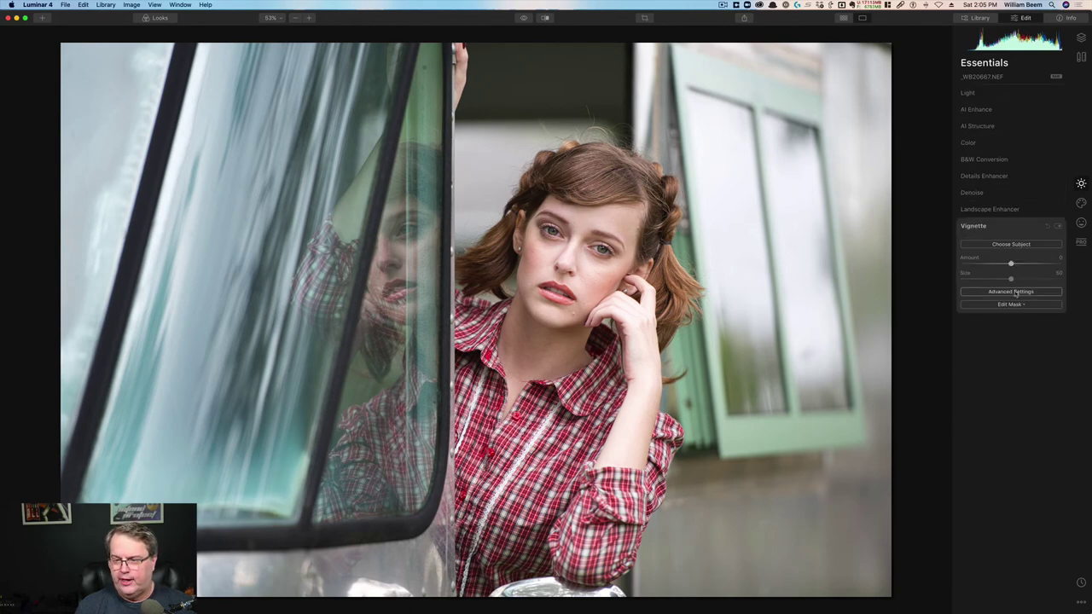
pyautogui.click(1011, 244)
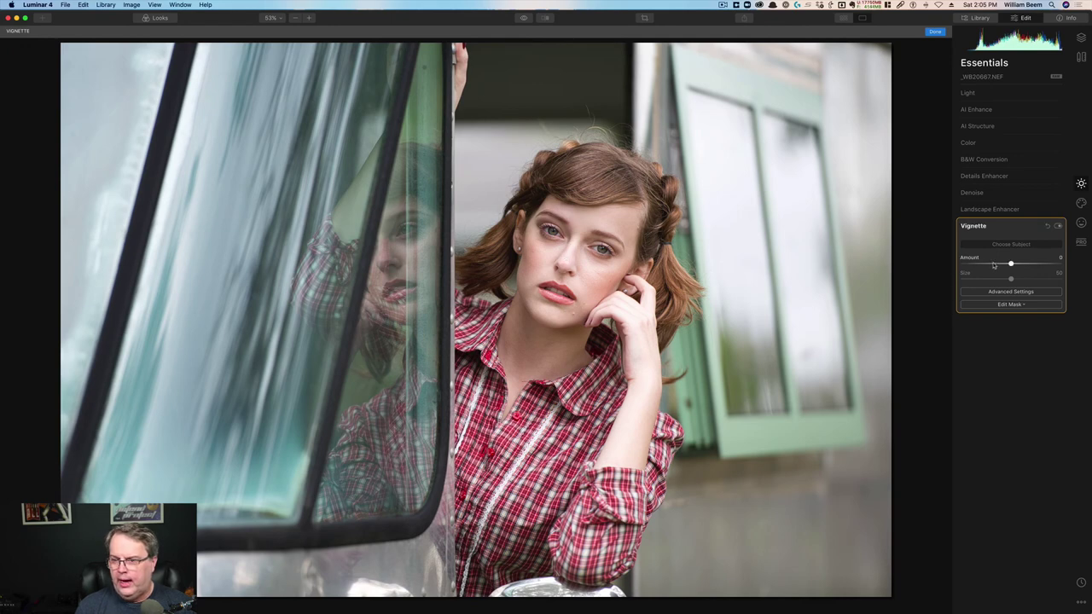
pyautogui.moveTo(1011, 265); pyautogui.dragTo(989, 281)
pyautogui.click(994, 291)
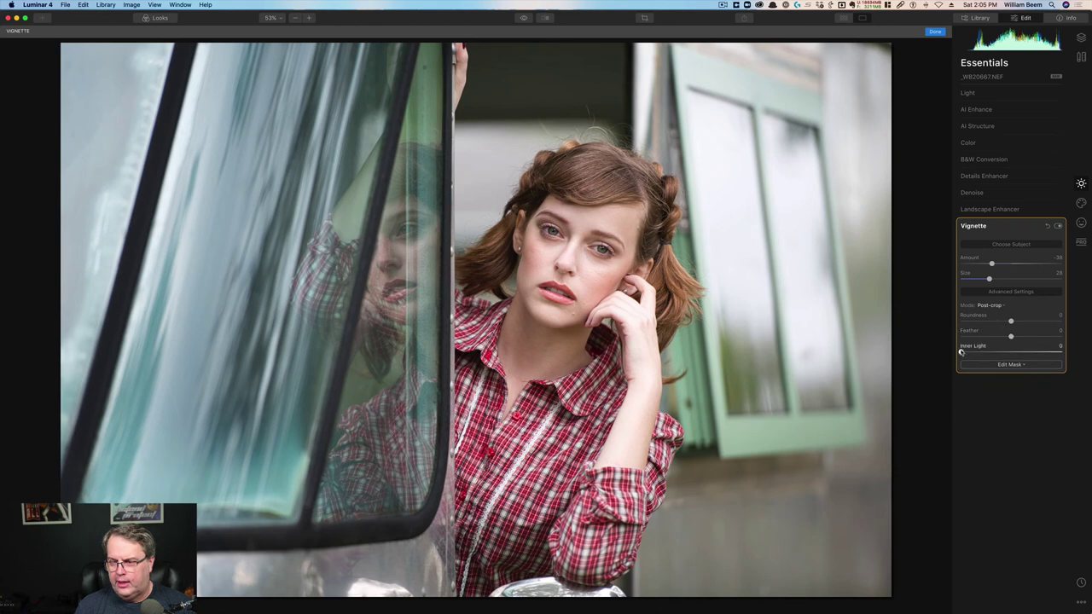
pyautogui.moveTo(962, 353); pyautogui.dragTo(975, 355)
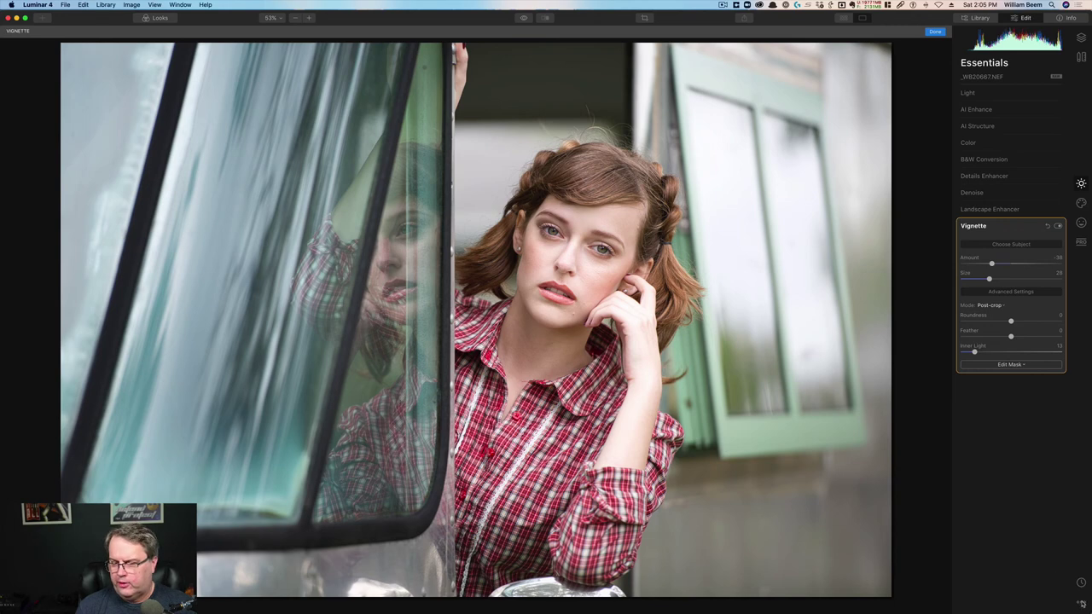
pyautogui.click(1082, 604)
pyautogui.click(1036, 556)
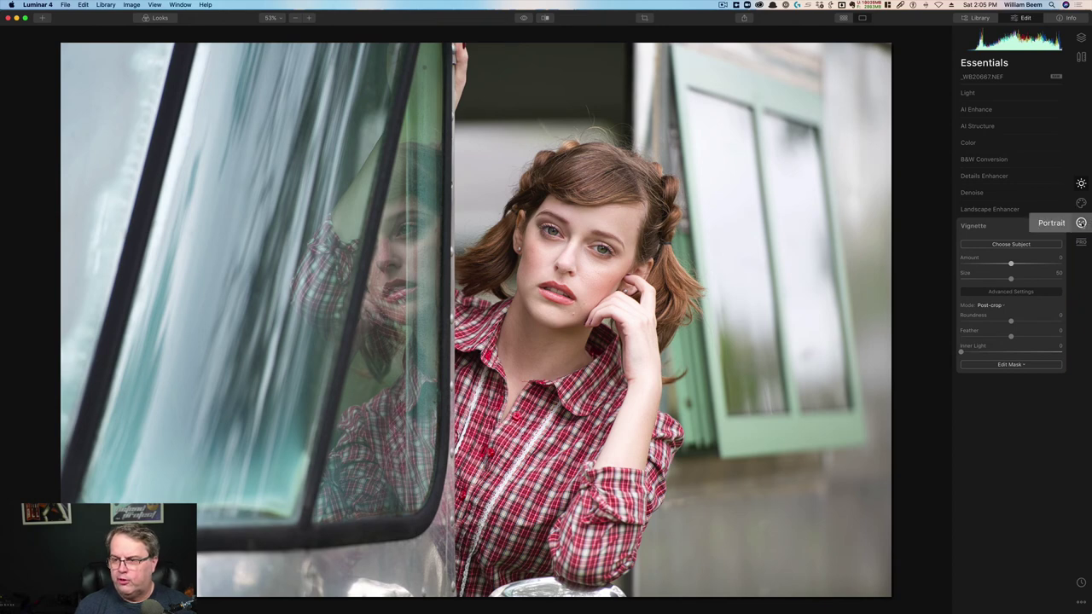
# - Preview AI Portrait Enhancer Face Light at 37 against the original, then reset it to 0
pyautogui.click(1080, 223)
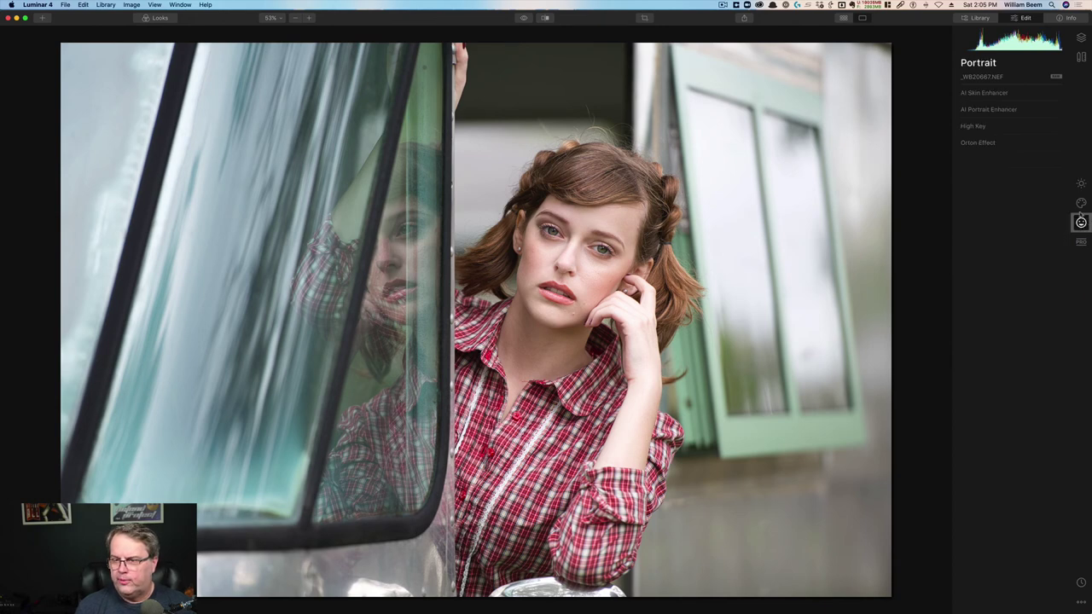
pyautogui.click(976, 110)
pyautogui.click(990, 133)
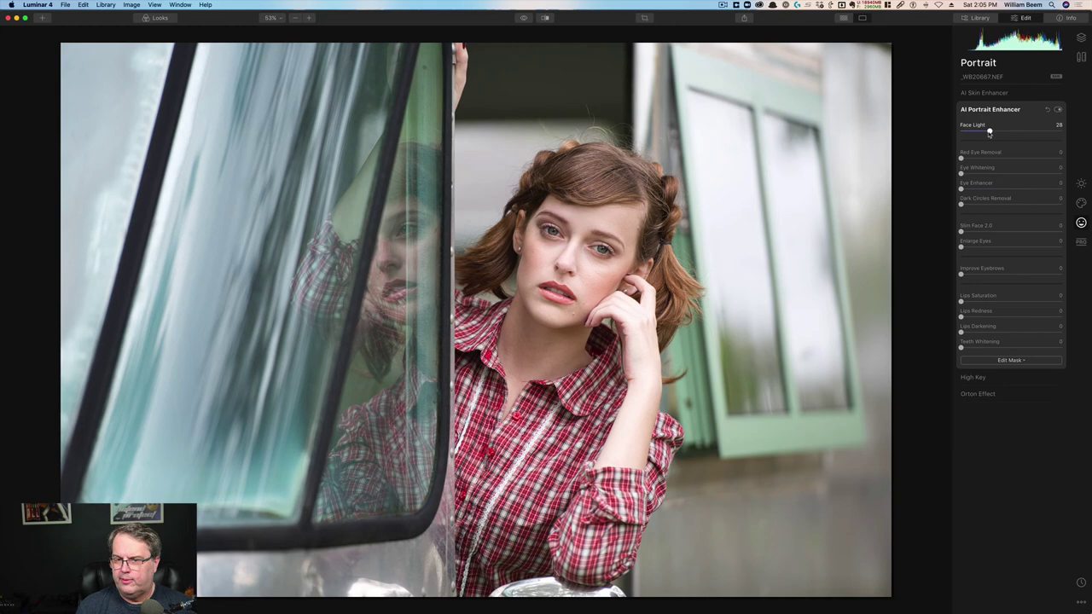
pyautogui.moveTo(990, 132); pyautogui.dragTo(995, 133)
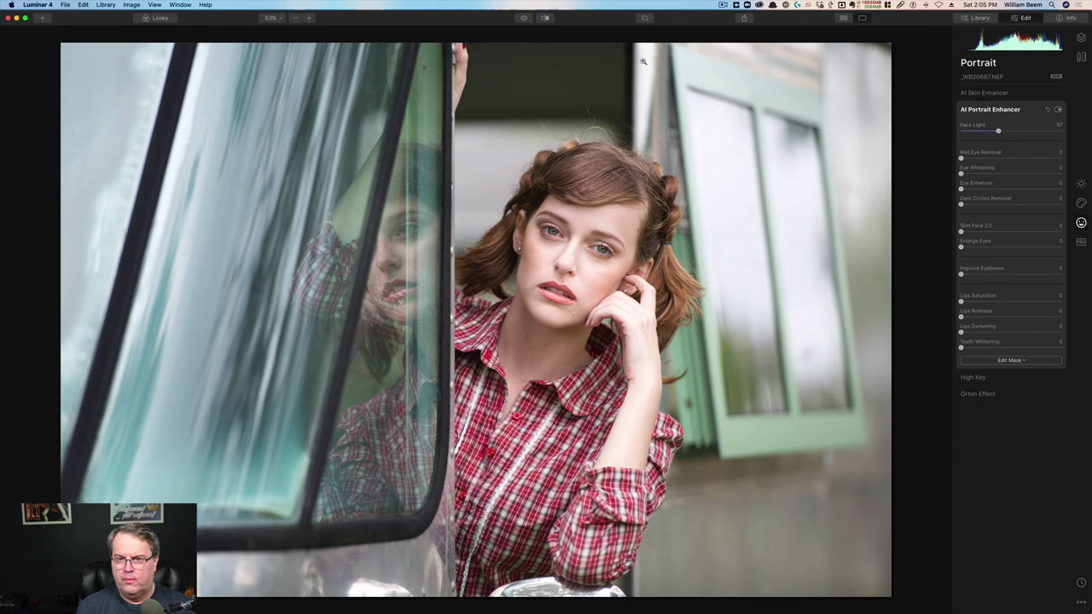
pyautogui.moveTo(523, 19); pyautogui.dragTo(524, 19)
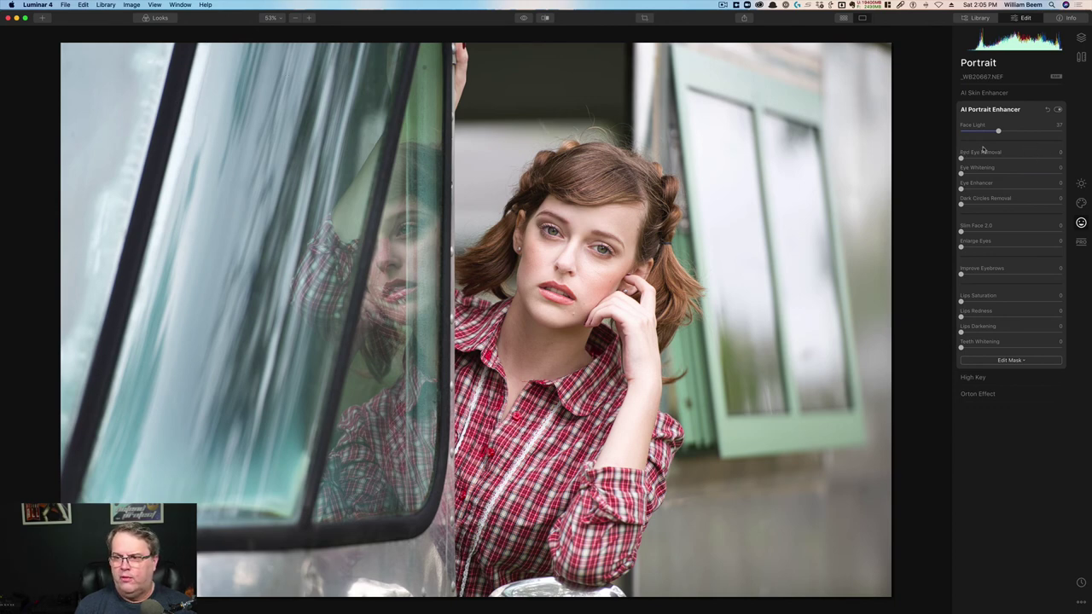
pyautogui.click(1048, 112)
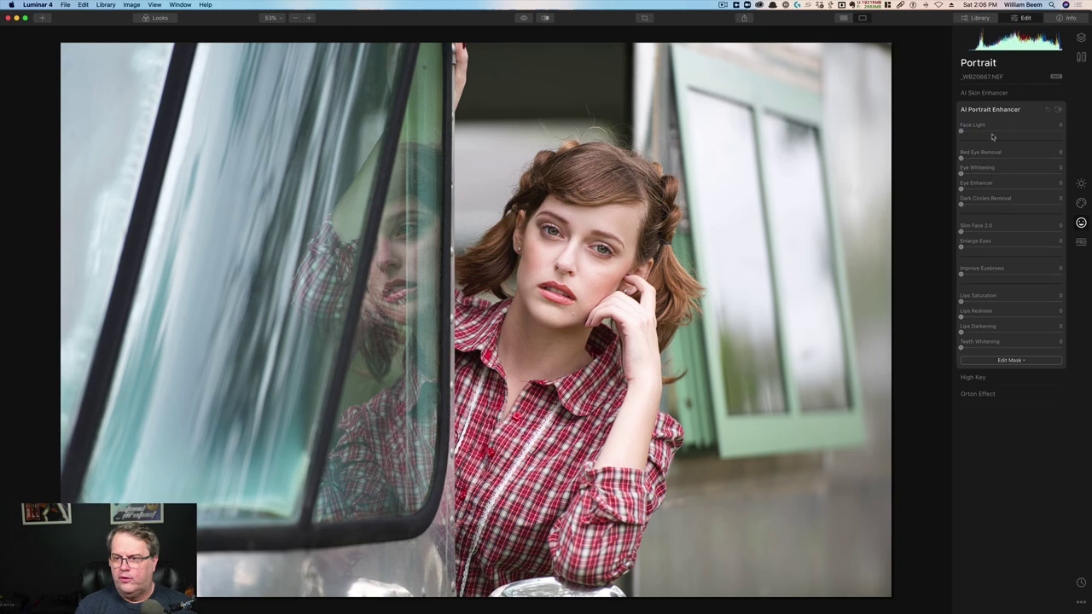
# - Add Adjustment Layer 1 to the portrait with a radial mask centred on the woman's face
pyautogui.click(1081, 39)
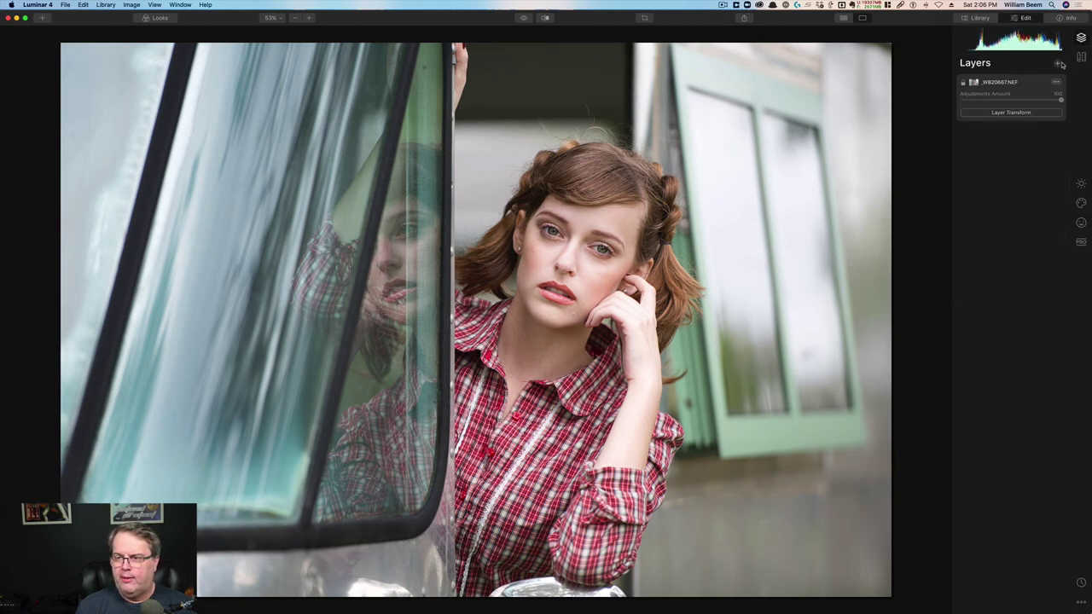
pyautogui.click(1059, 66)
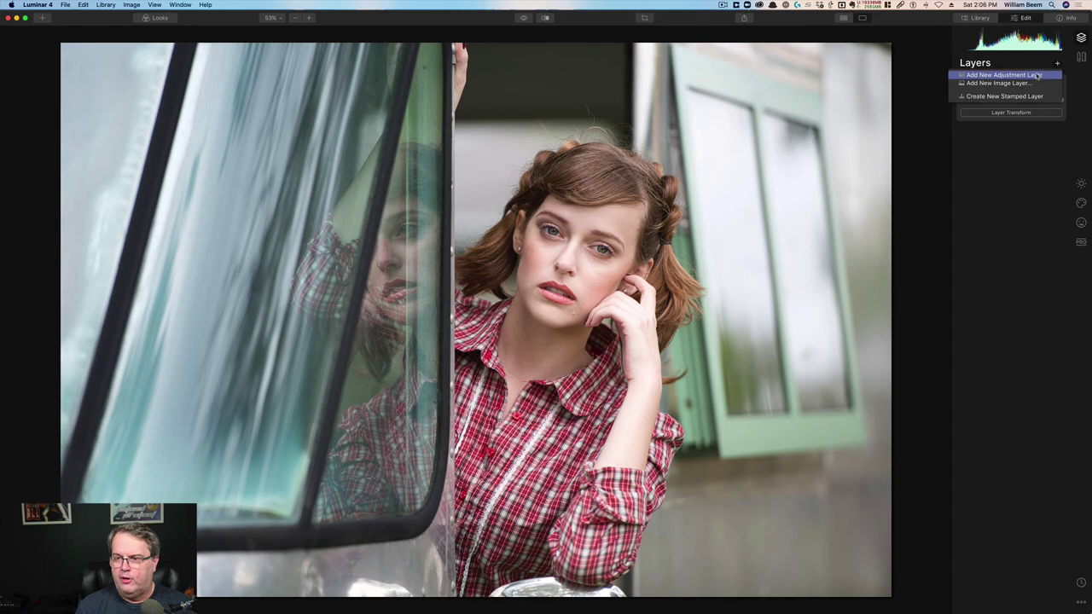
pyautogui.click(1038, 76)
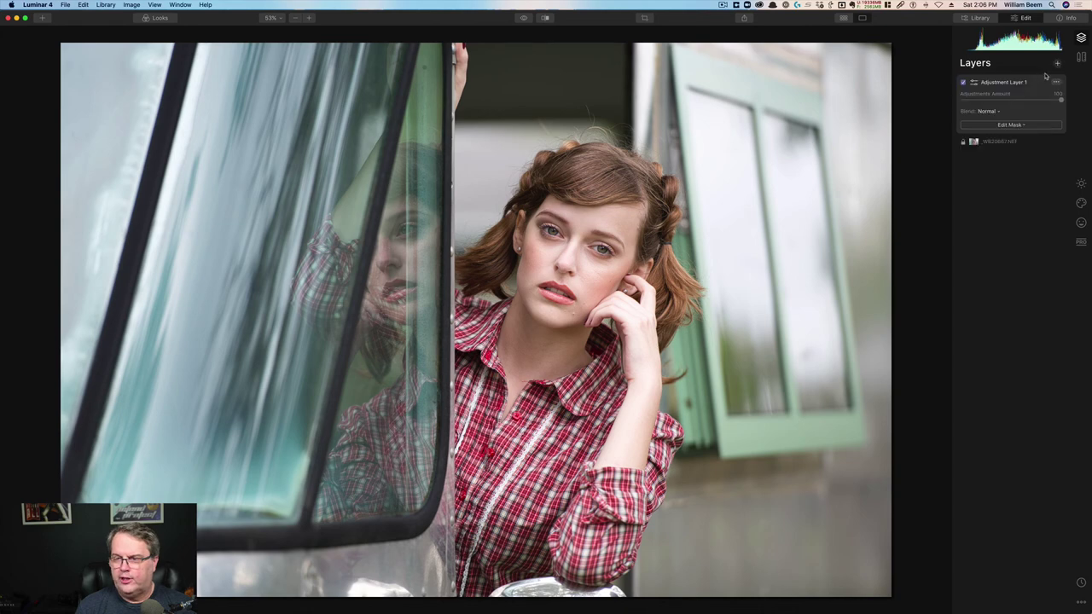
pyautogui.click(1018, 126)
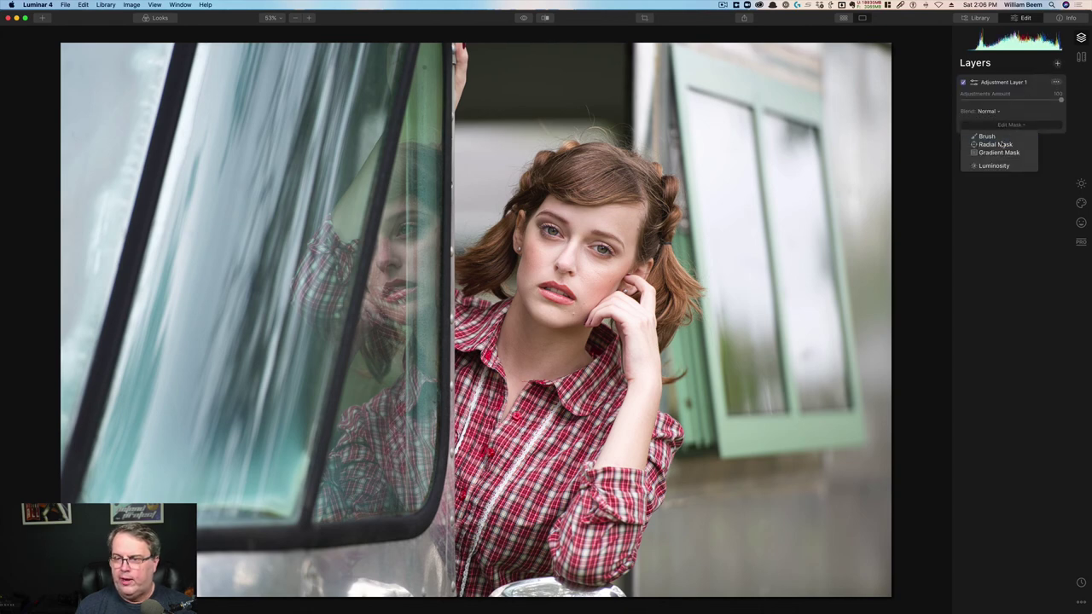
pyautogui.click(997, 145)
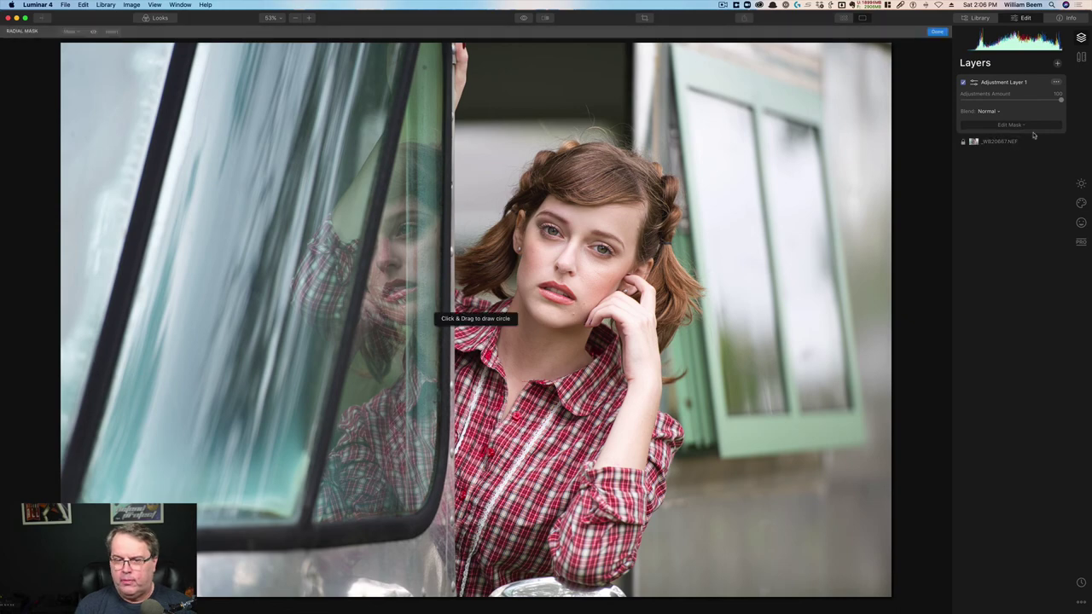
pyautogui.moveTo(445, 331); pyautogui.dragTo(639, 147)
pyautogui.moveTo(544, 241); pyautogui.dragTo(572, 248)
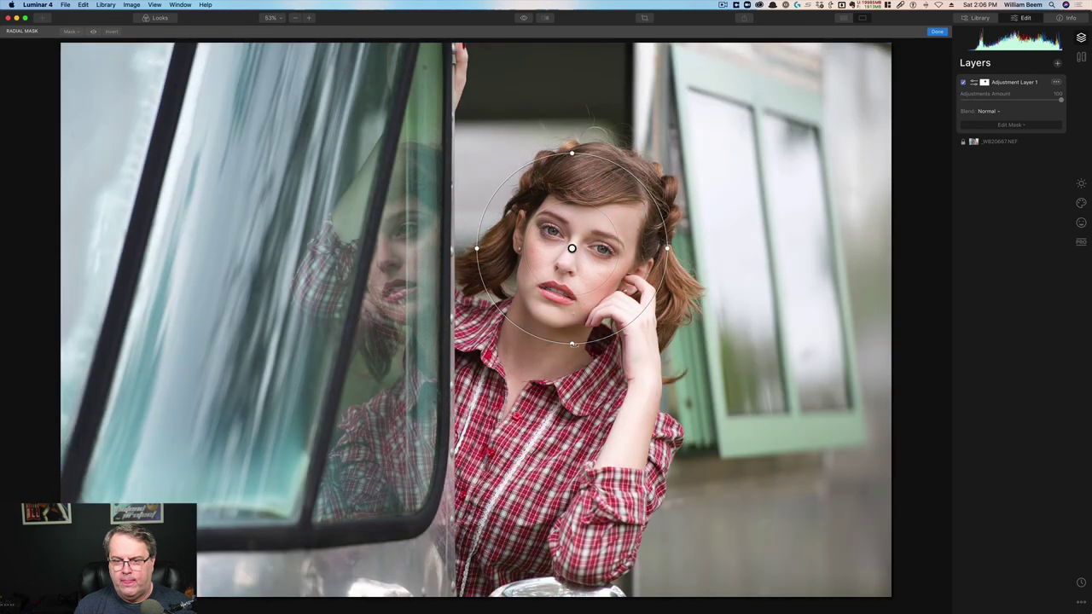
pyautogui.click(1082, 184)
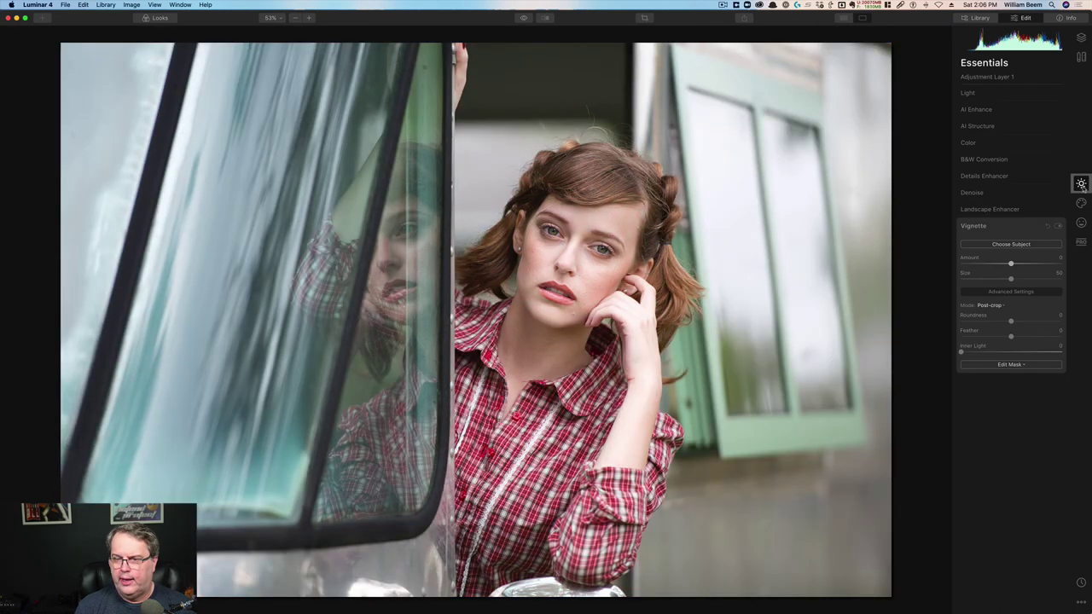
# - Lower the layer's Light Exposure to -0.99 so the surroundings darken while the face stays bright
pyautogui.click(967, 93)
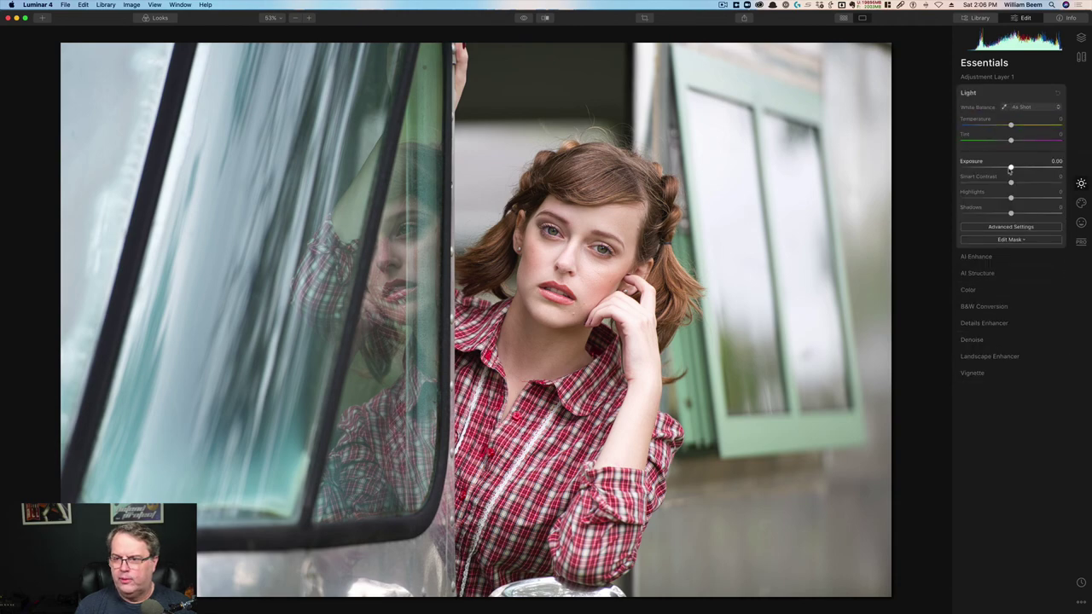
pyautogui.moveTo(1011, 168); pyautogui.dragTo(999, 175)
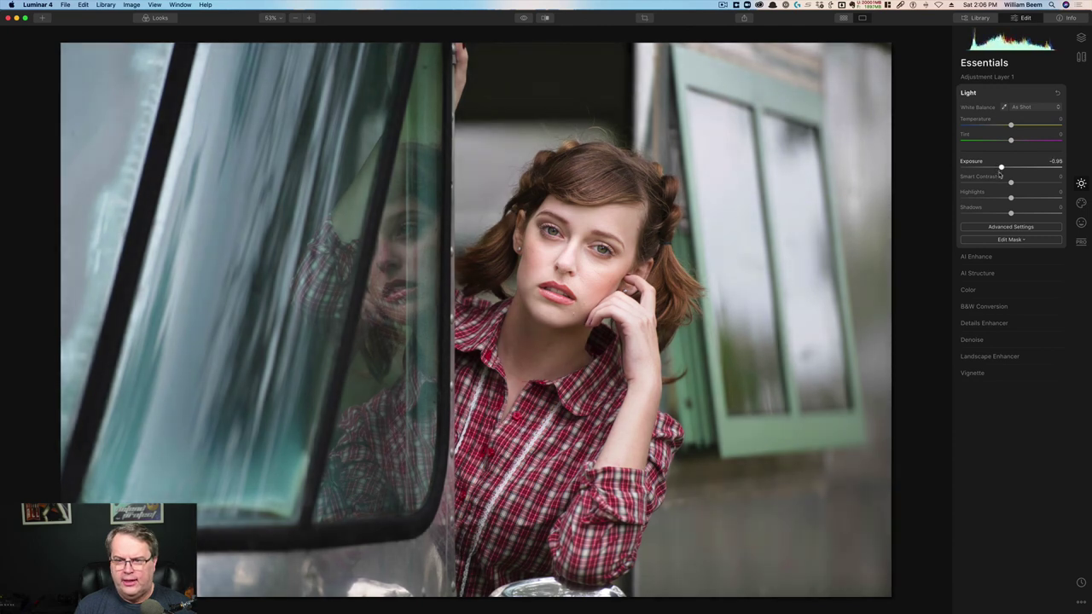